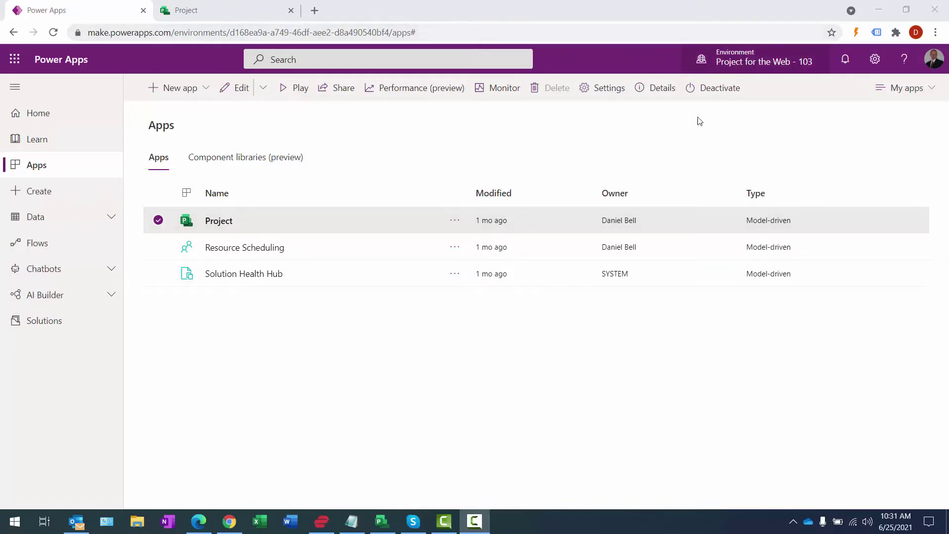
Open the Project app's Settings area and select the Active Project Parameters record.
left_click(217, 222)
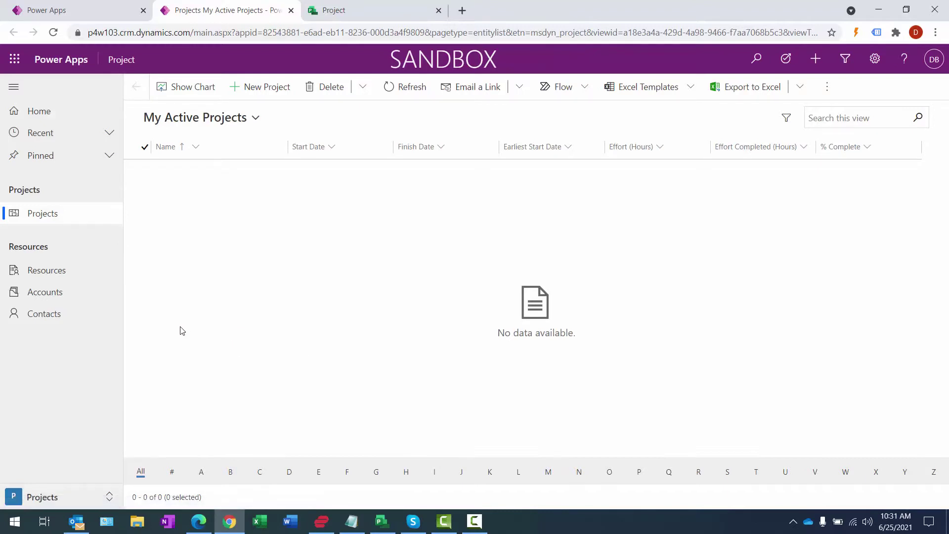
left_click(54, 498)
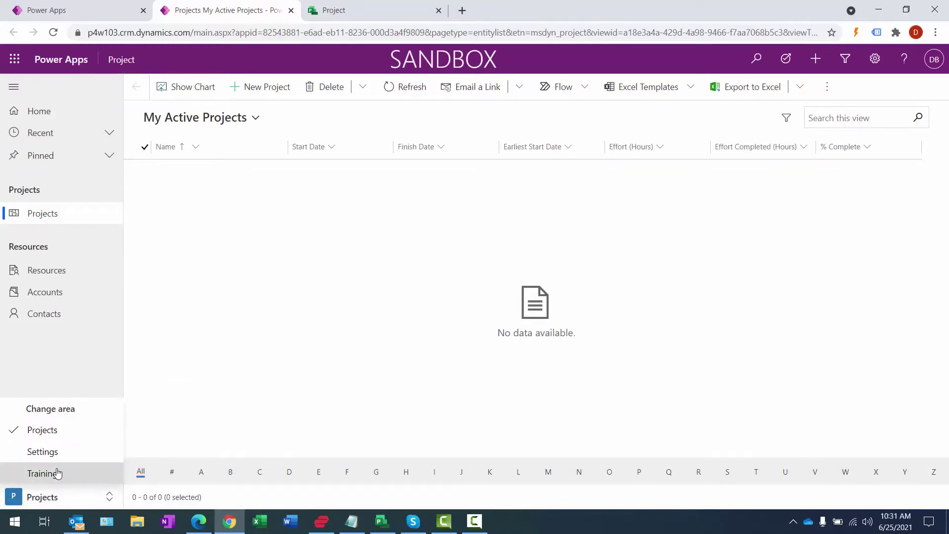
left_click(49, 451)
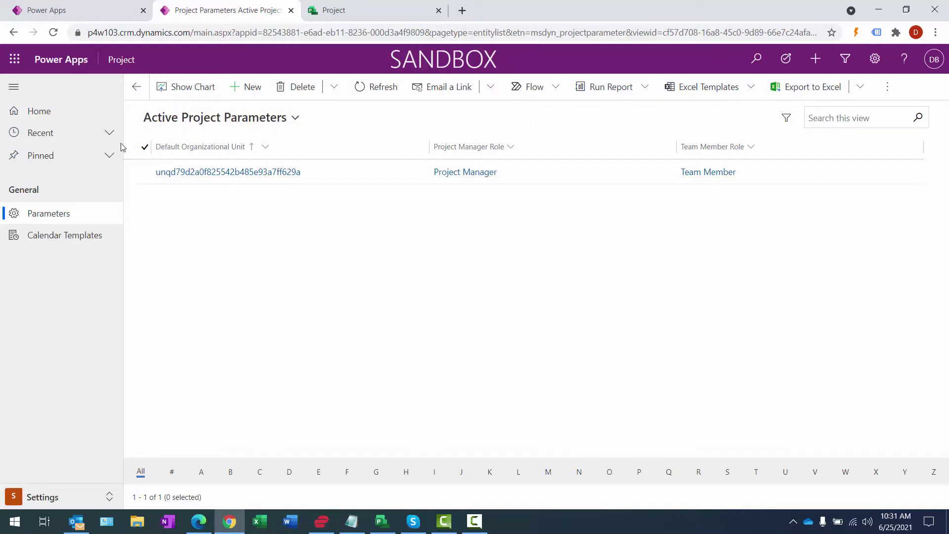
left_click(143, 173)
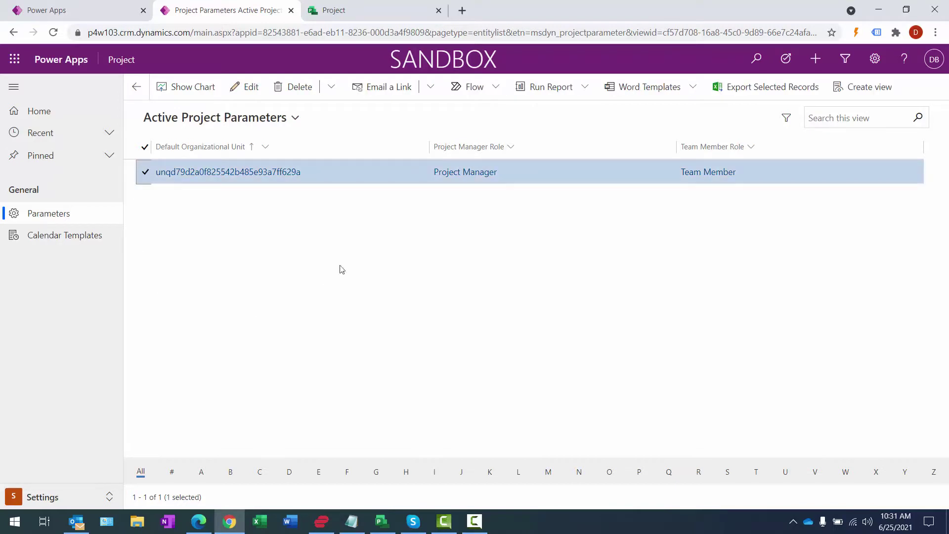
Edit the parameters: Schedule Mode to Fixed duration, project-level schedule mode override permitted set to Yes.
left_click(242, 87)
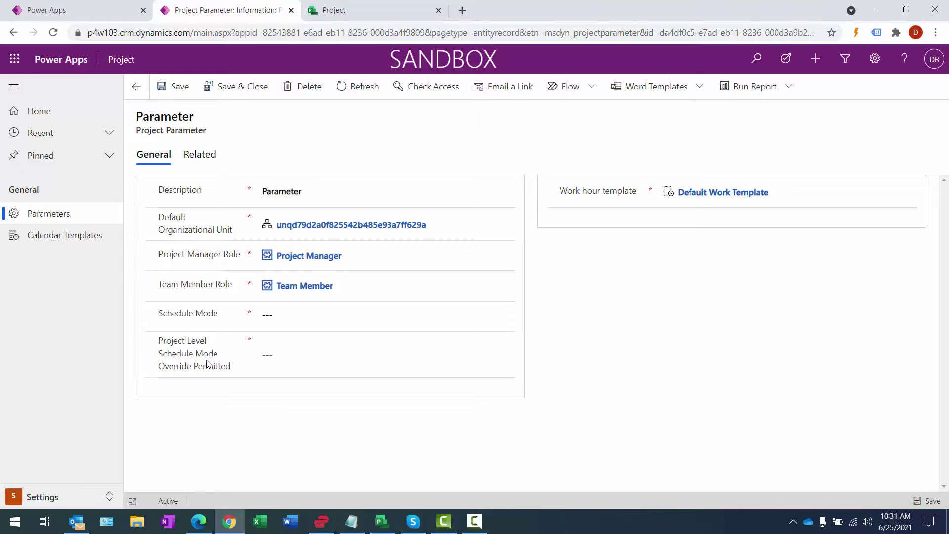
left_click(311, 316)
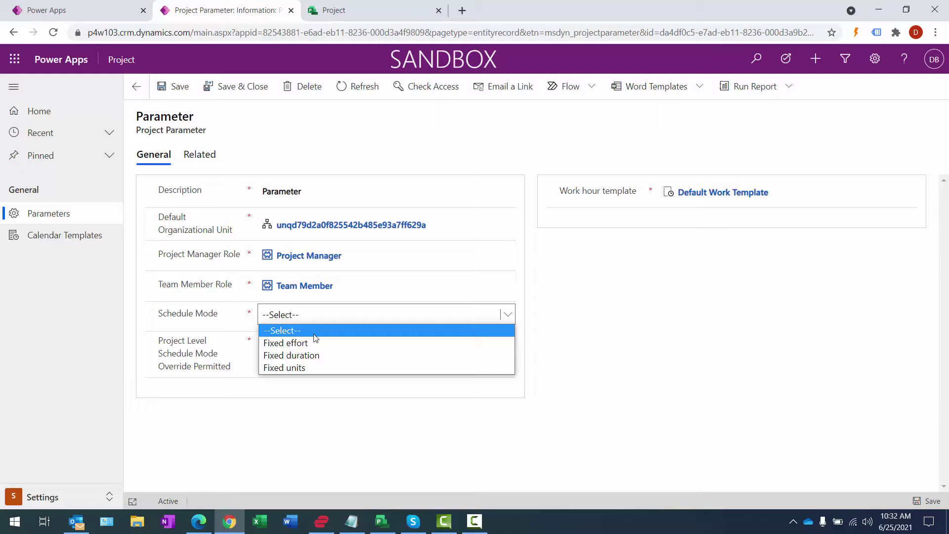
left_click(316, 358)
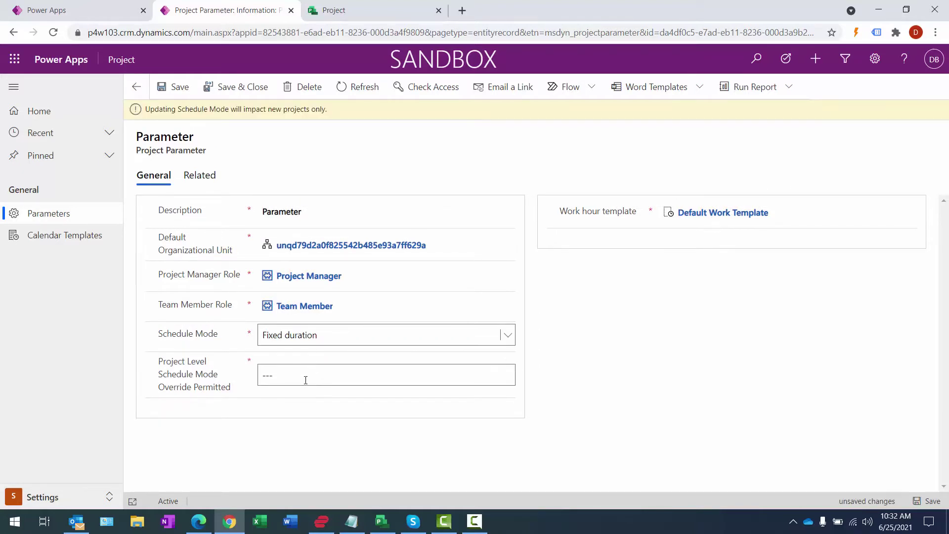
left_click(305, 380)
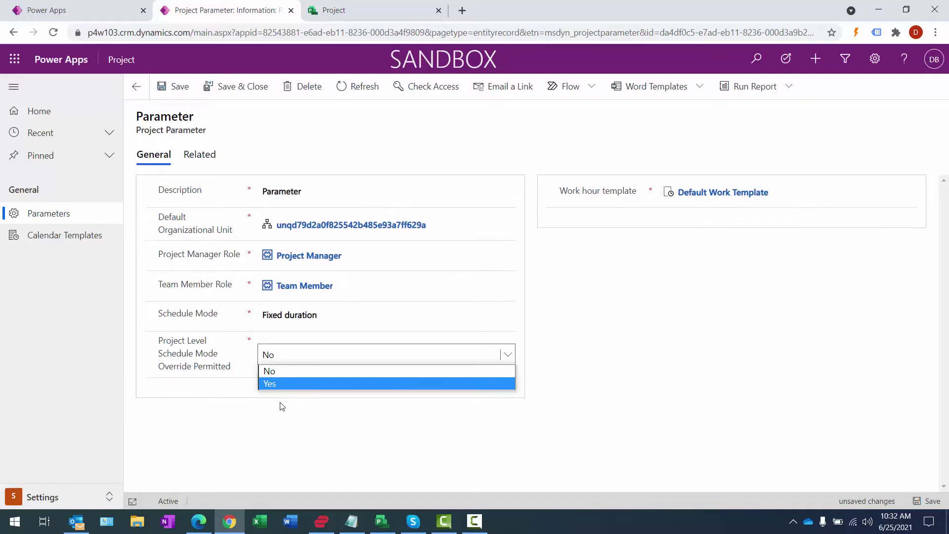
left_click(283, 389)
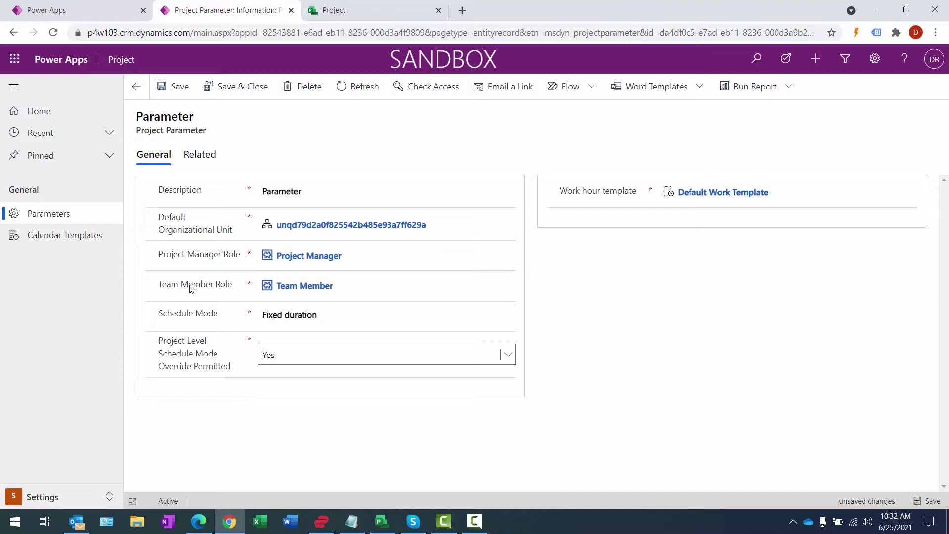
Save the parameters and go to the Bookable Resources list in the Projects area.
left_click(228, 92)
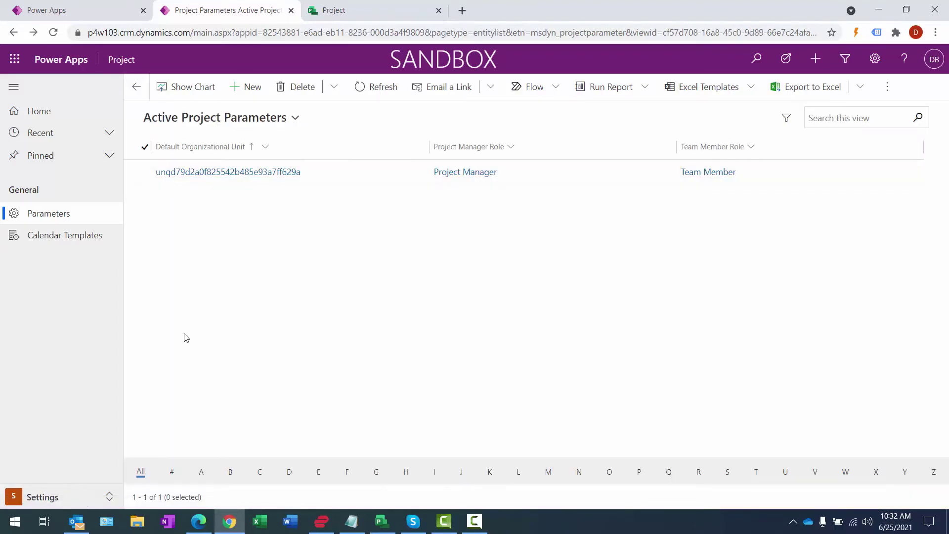
left_click(51, 496)
left_click(49, 429)
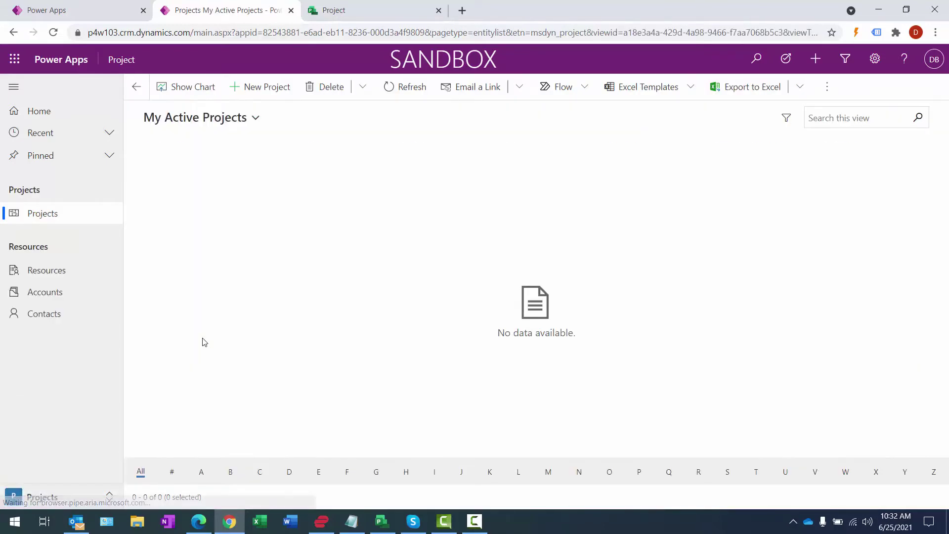
left_click(57, 276)
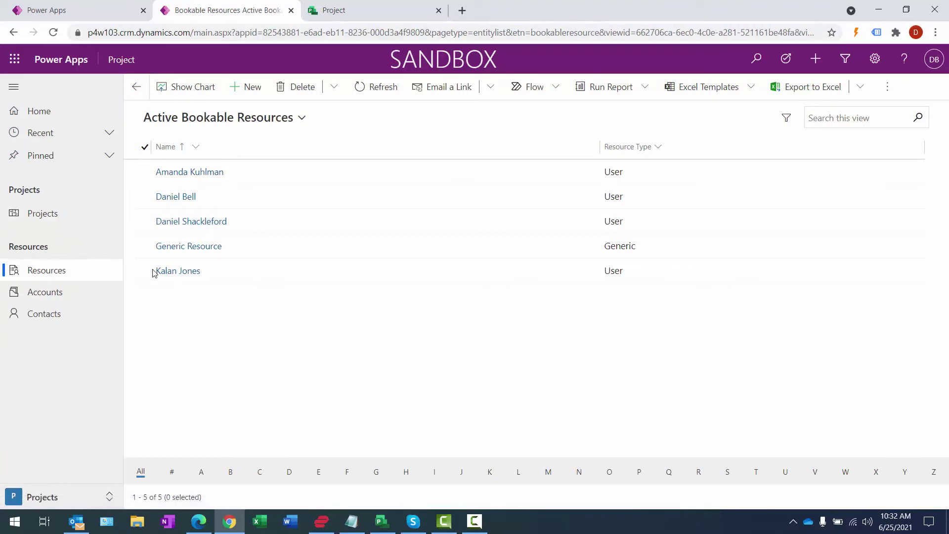
Apply Default Work Template as the first resource's work calendar.
left_click(145, 173)
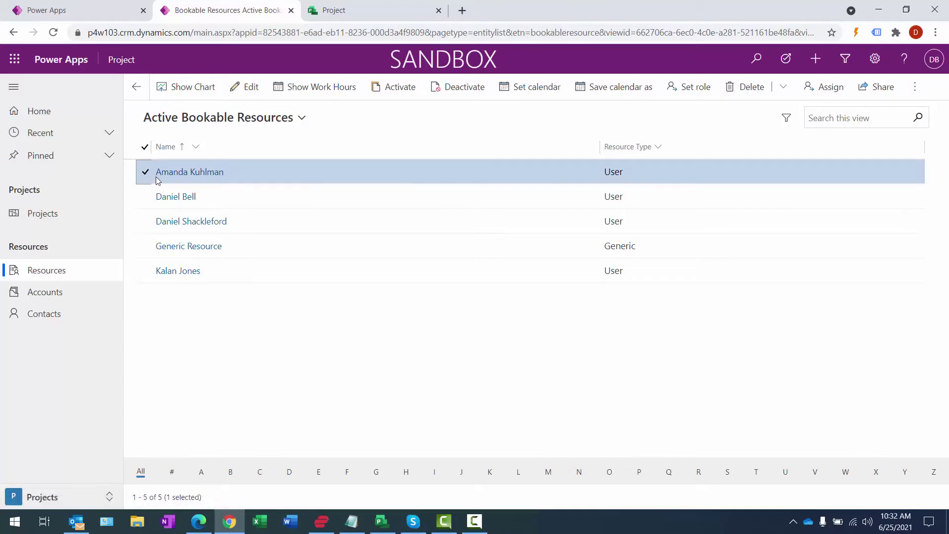
left_click(523, 93)
left_click(499, 234)
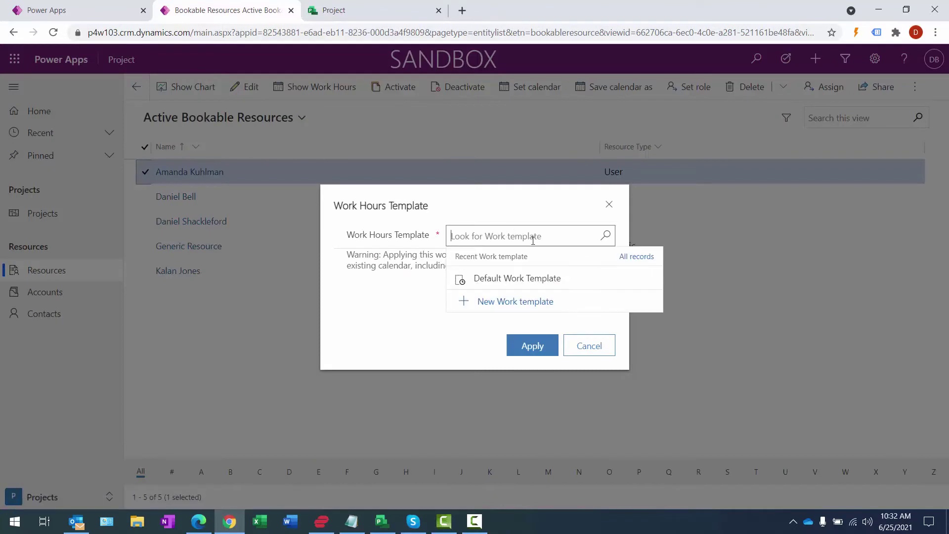
left_click(523, 278)
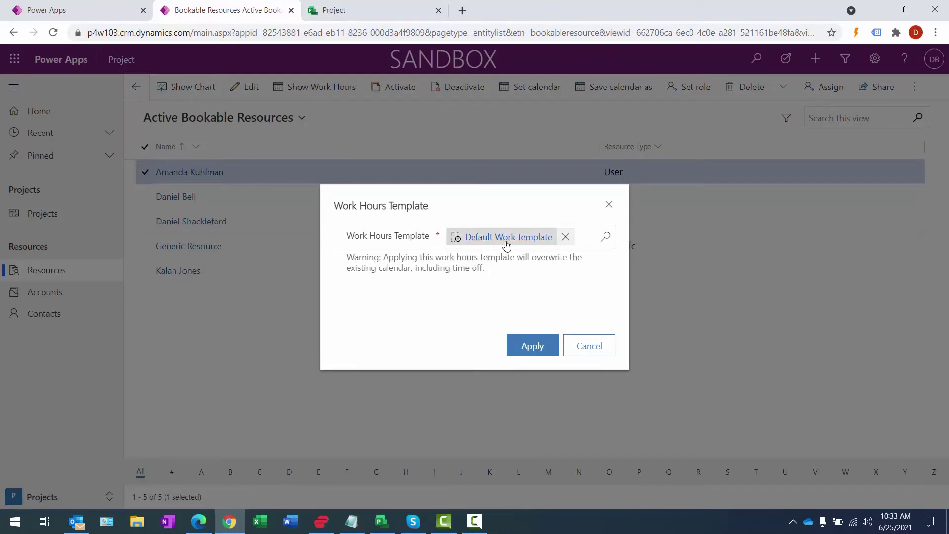
left_click(532, 349)
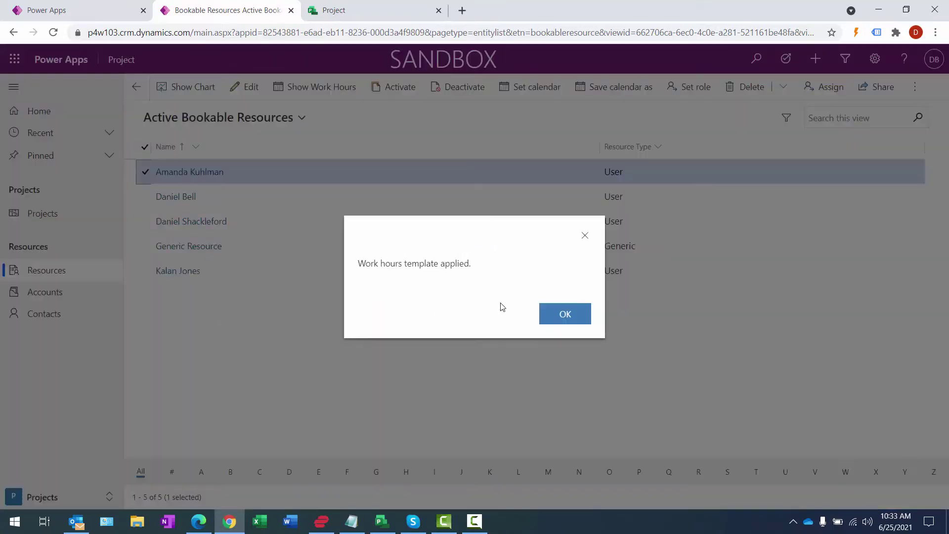
left_click(564, 313)
Apply Default Work Template as the second resource's work calendar.
left_click(144, 197)
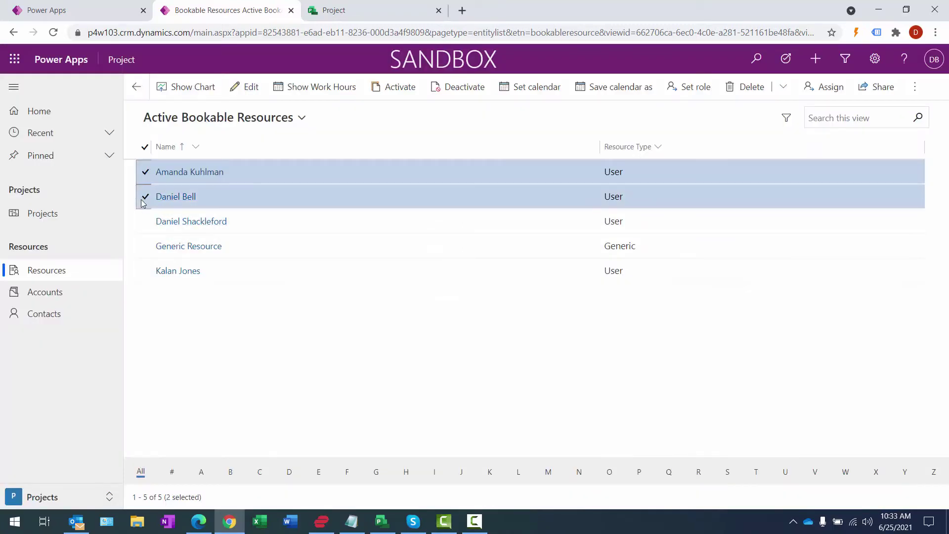
left_click(144, 172)
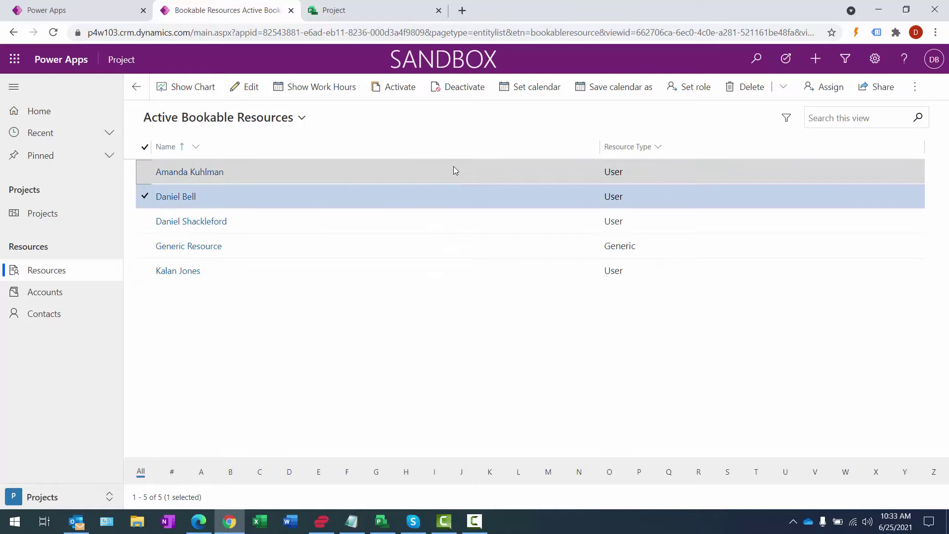
left_click(524, 88)
left_click(546, 229)
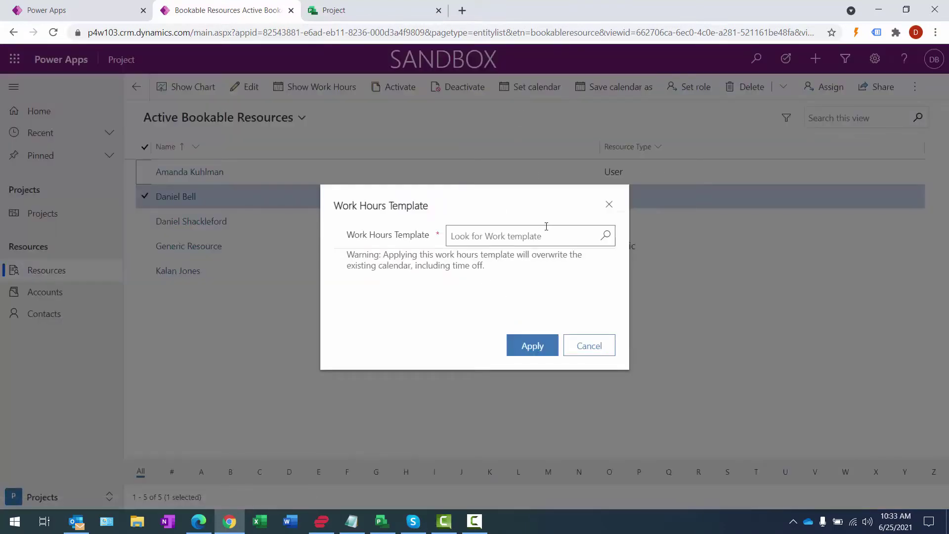
left_click(508, 279)
left_click(538, 349)
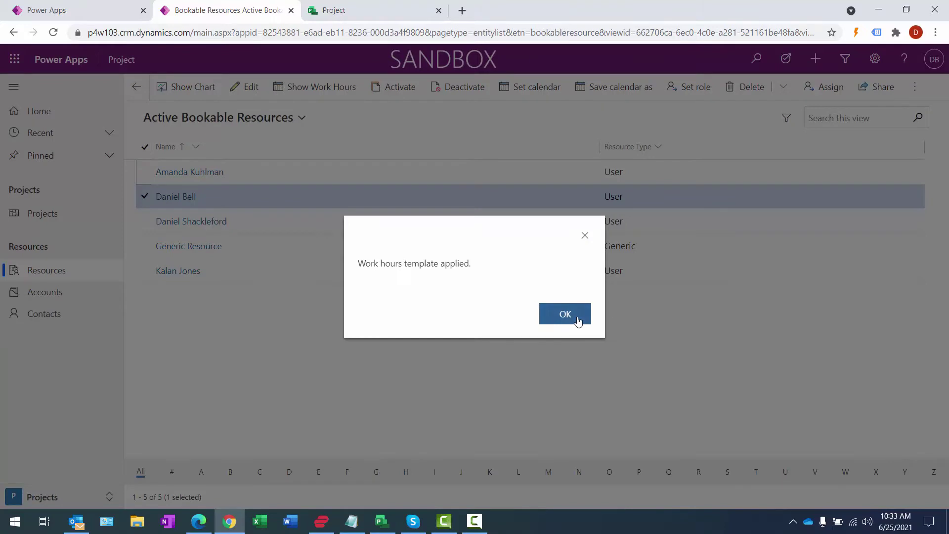
left_click(578, 321)
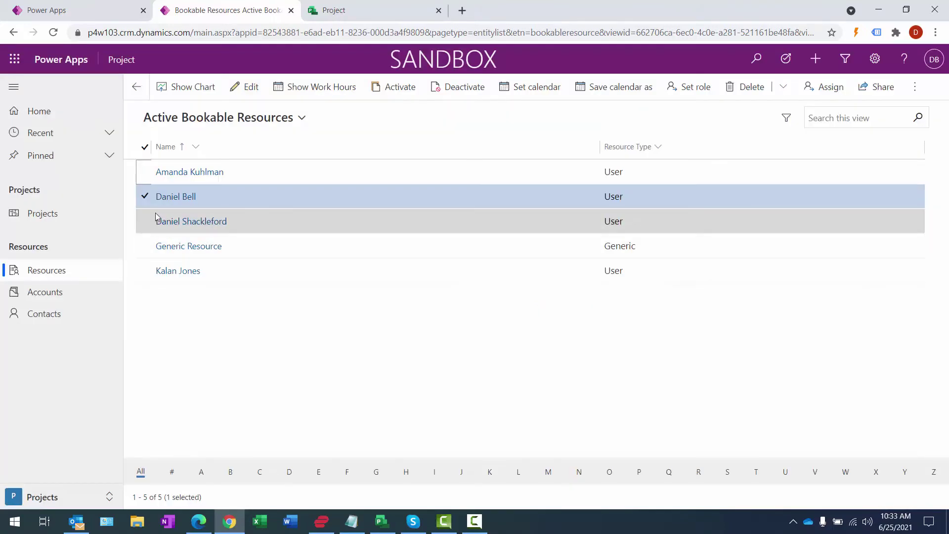
Apply Default Work Template as the third resource's work calendar.
left_click(145, 196)
left_click(145, 221)
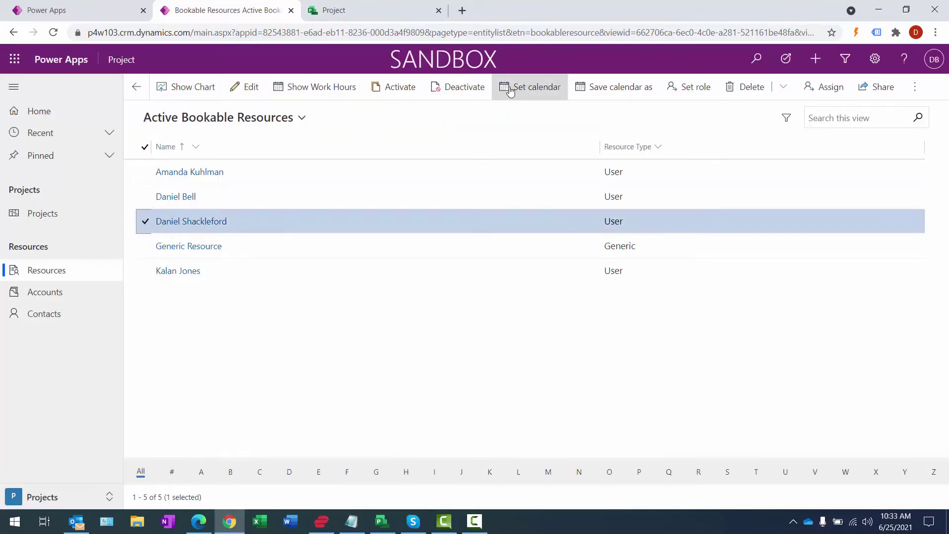
left_click(531, 87)
left_click(586, 236)
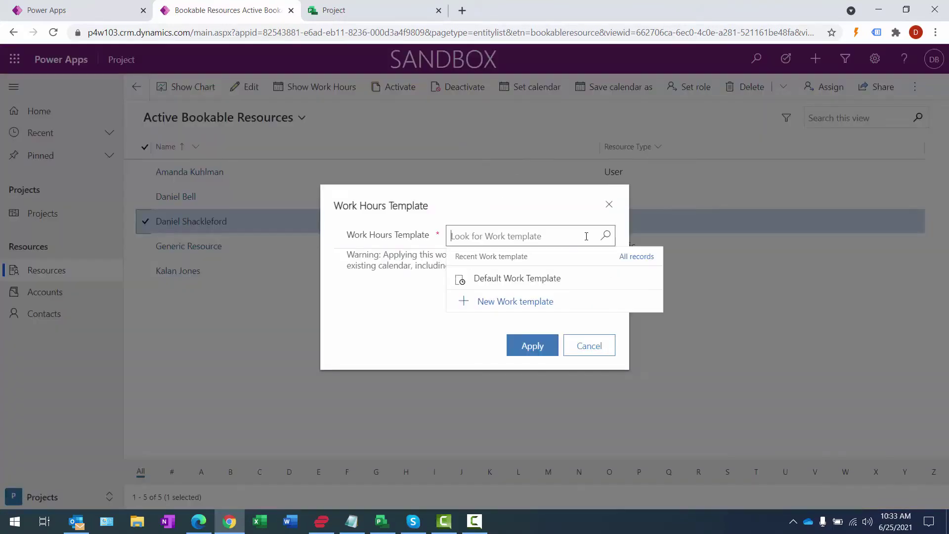
left_click(507, 280)
left_click(531, 346)
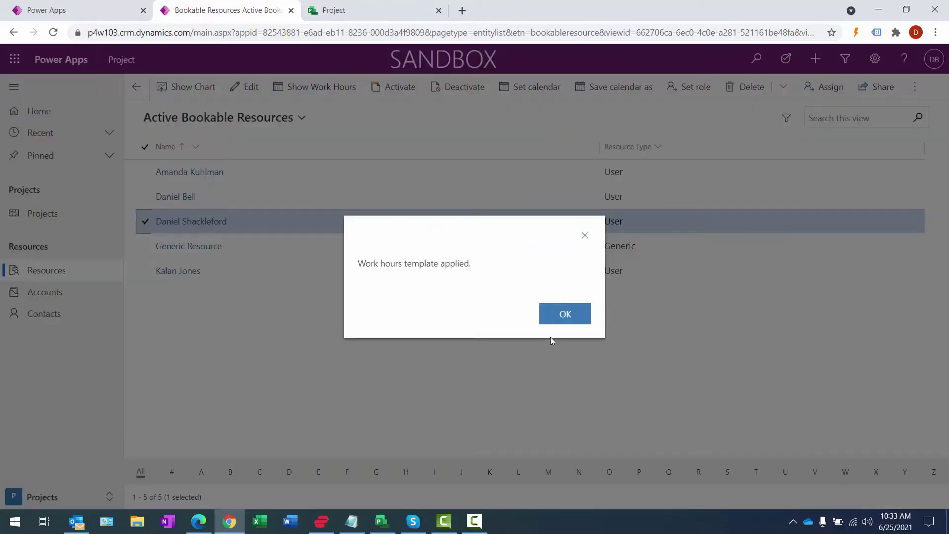
left_click(554, 320)
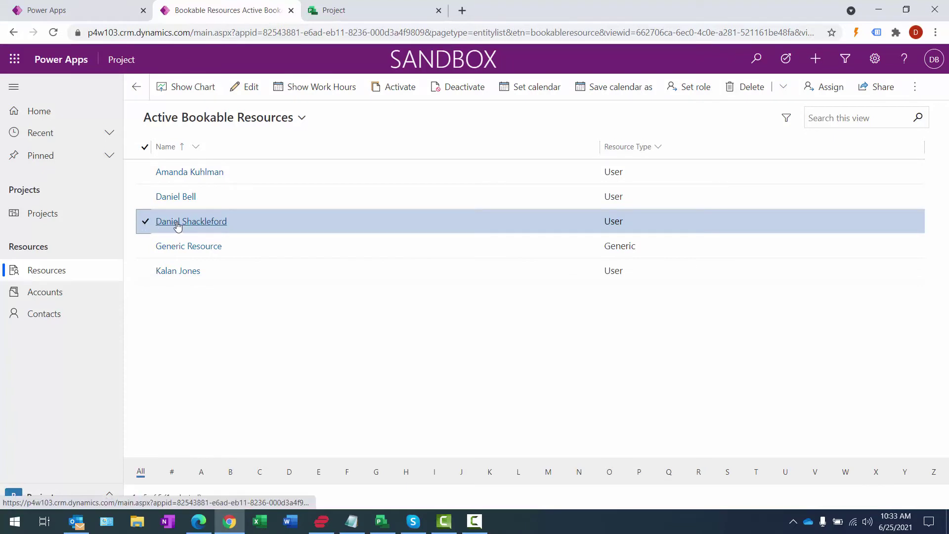
Check the resource's calendar showing 5:00 AM–1:00 PM weekday shifts, then return to the resources list.
left_click(312, 90)
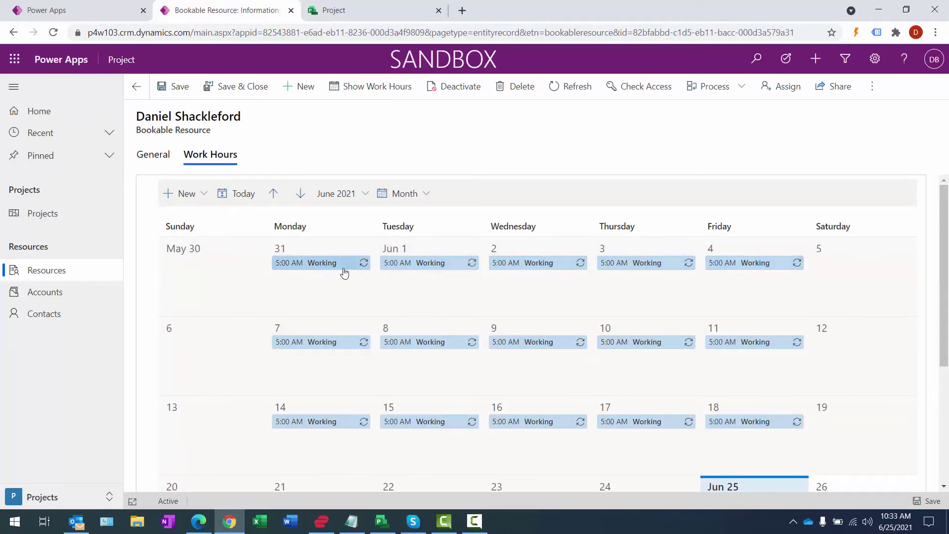
left_click(324, 268)
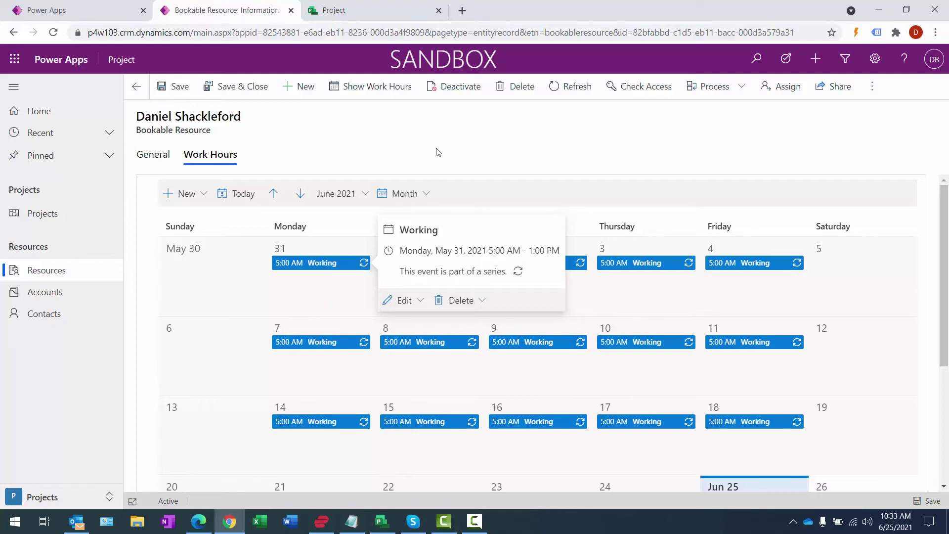
left_click(138, 88)
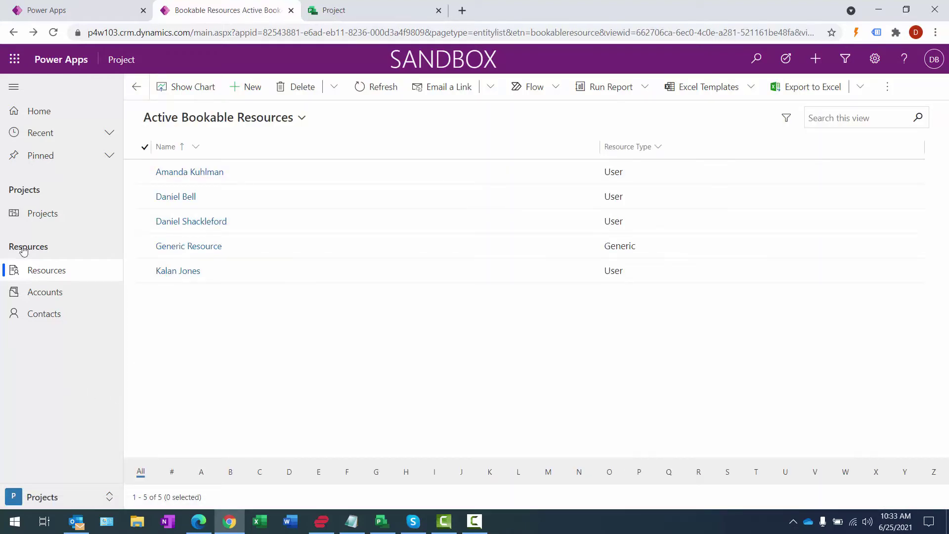
Create and save a new project named 'Effort driven' with Fixed effort schedule mode.
left_click(34, 216)
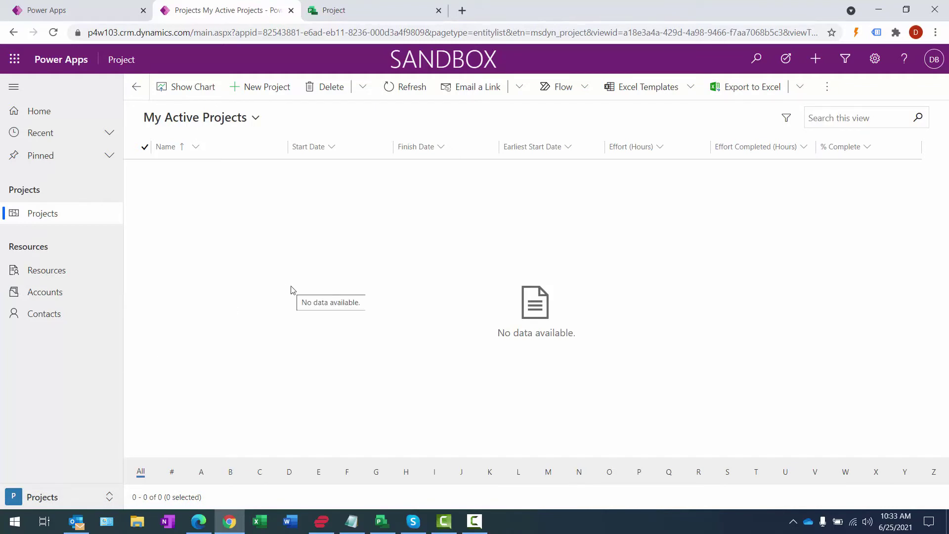
left_click(255, 88)
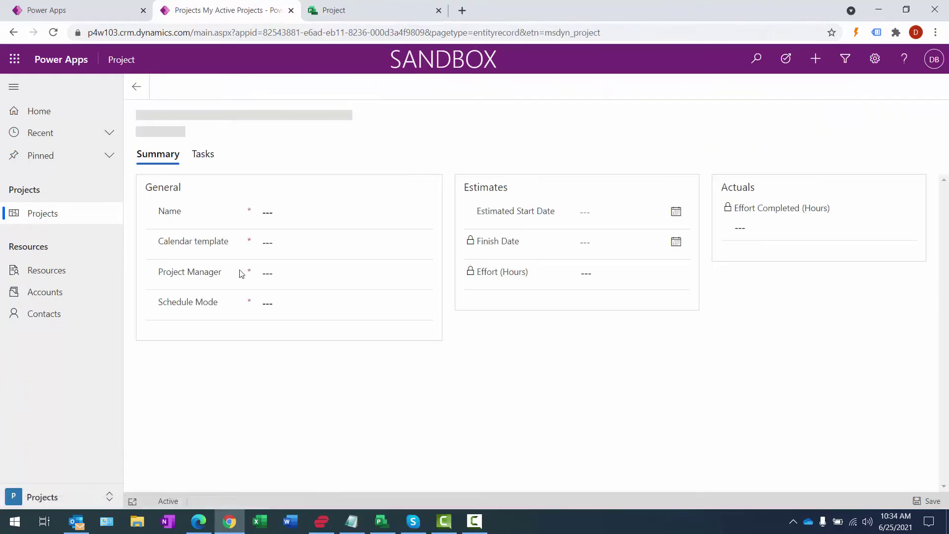
left_click(315, 201)
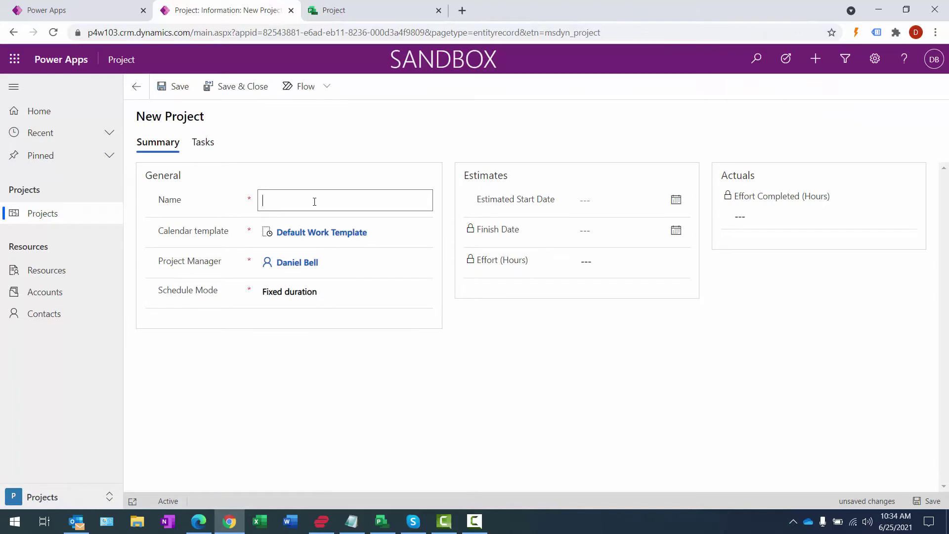
type("Effort drie")
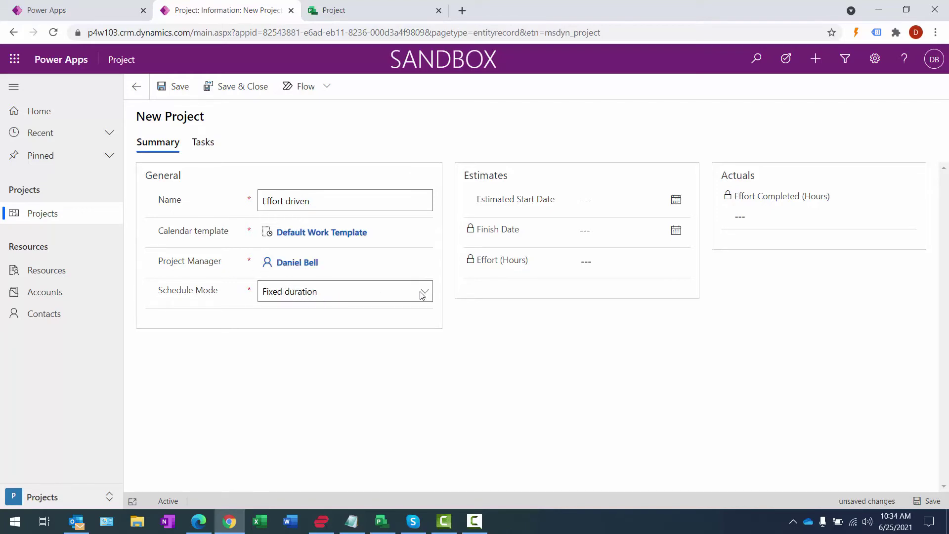
left_click(345, 291)
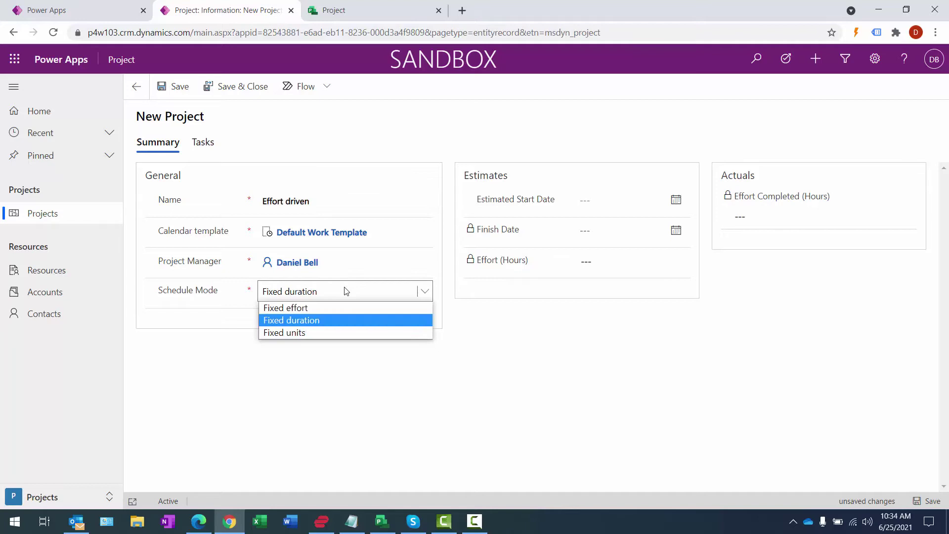
left_click(341, 307)
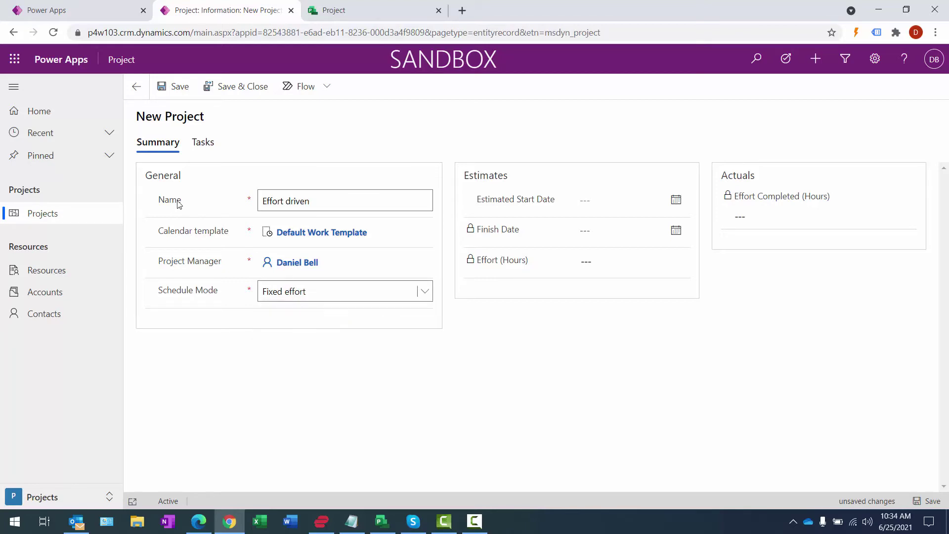
left_click(161, 88)
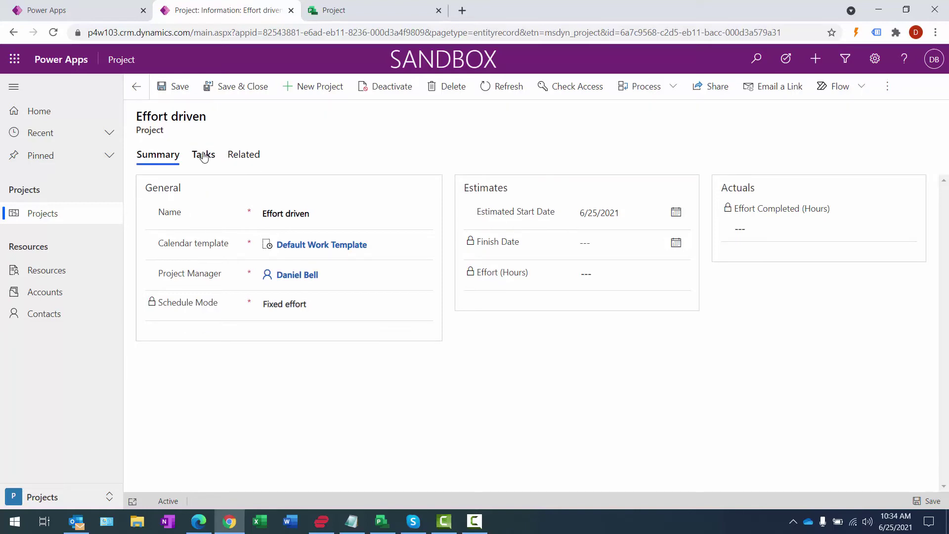
Add task 'Effort Task 100', show an Effort column, and enter 40 hours of effort.
left_click(203, 157)
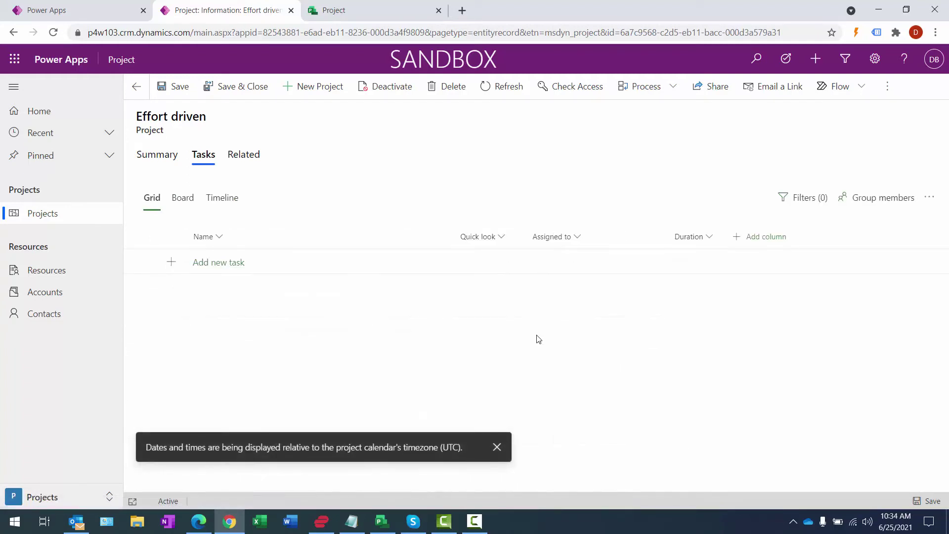
left_click(497, 447)
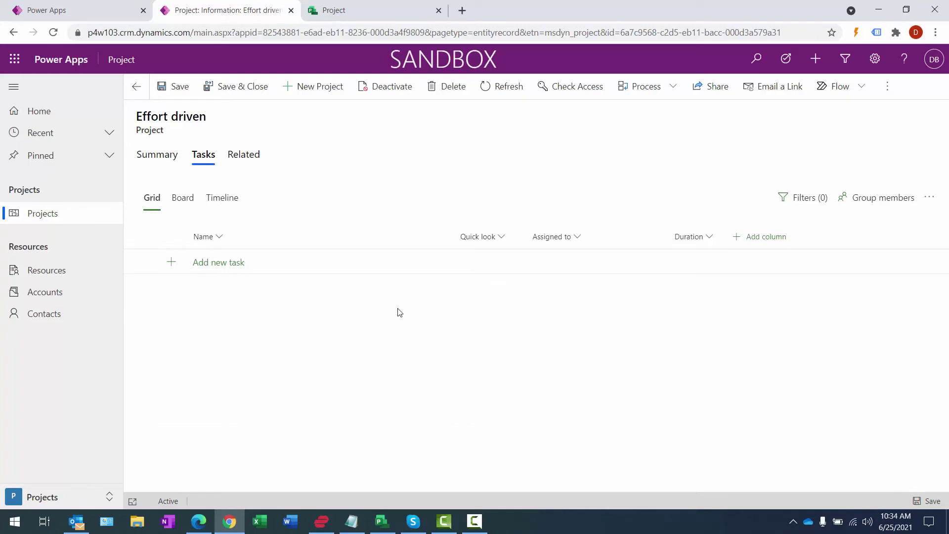
left_click(256, 269)
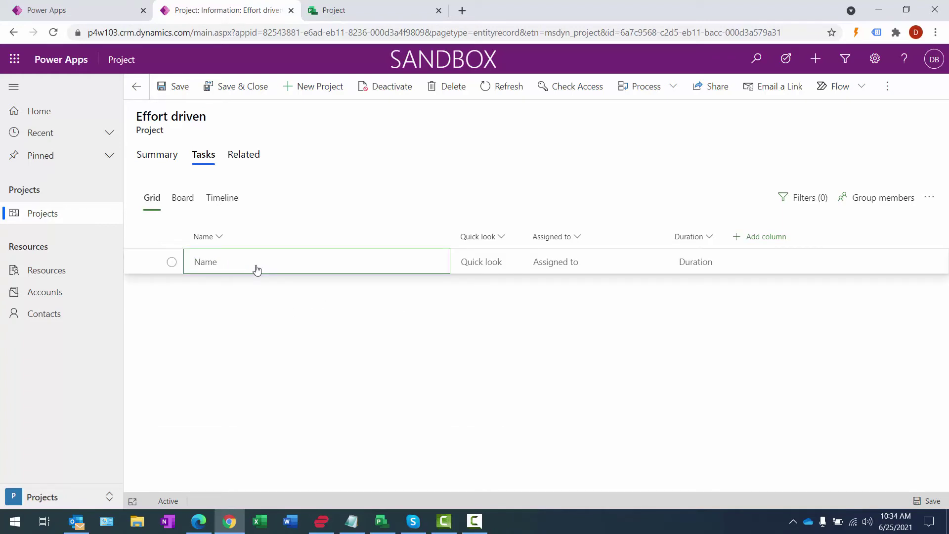
type("Effort Task 100")
key("Tab")
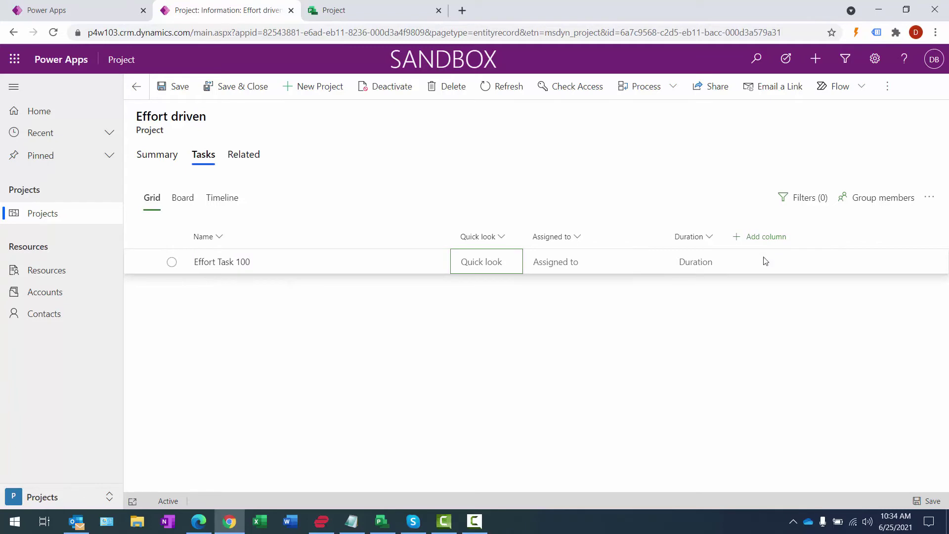
left_click(760, 236)
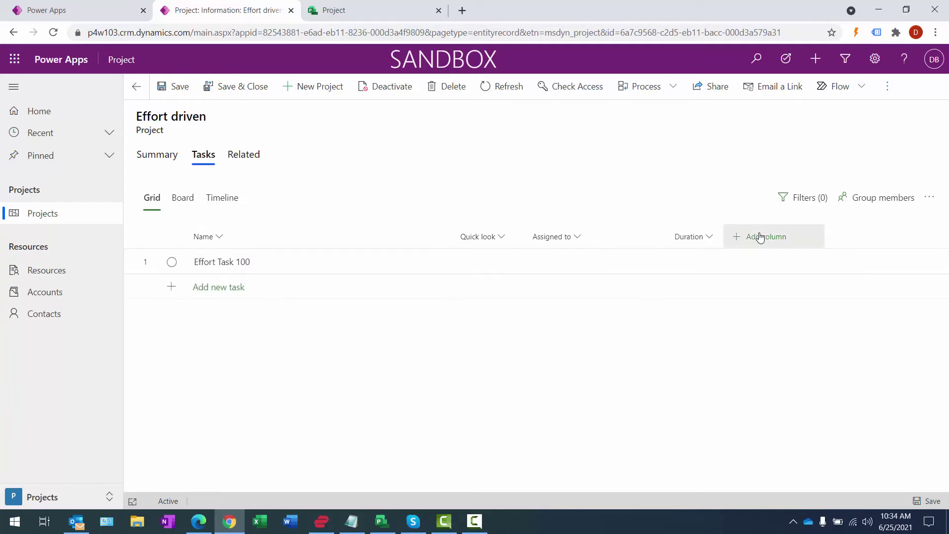
left_click(860, 351)
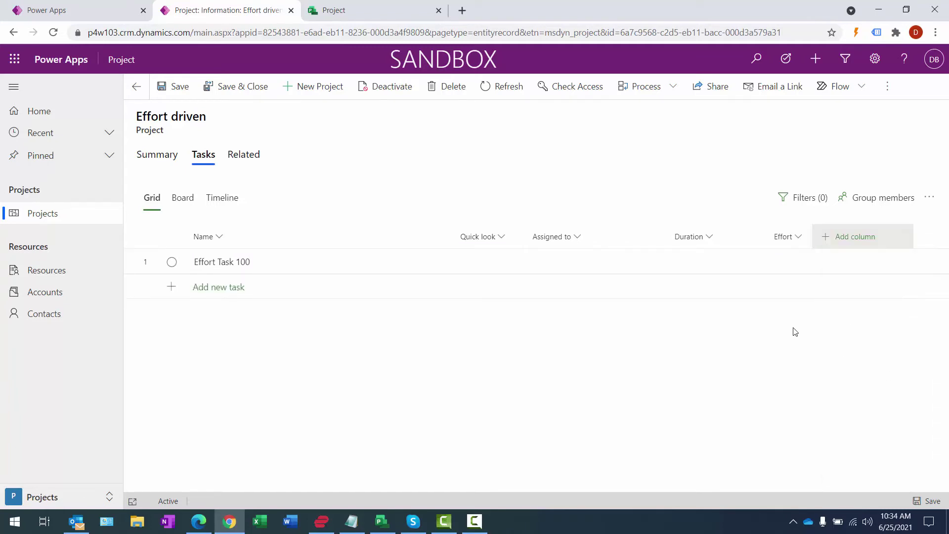
type("4")
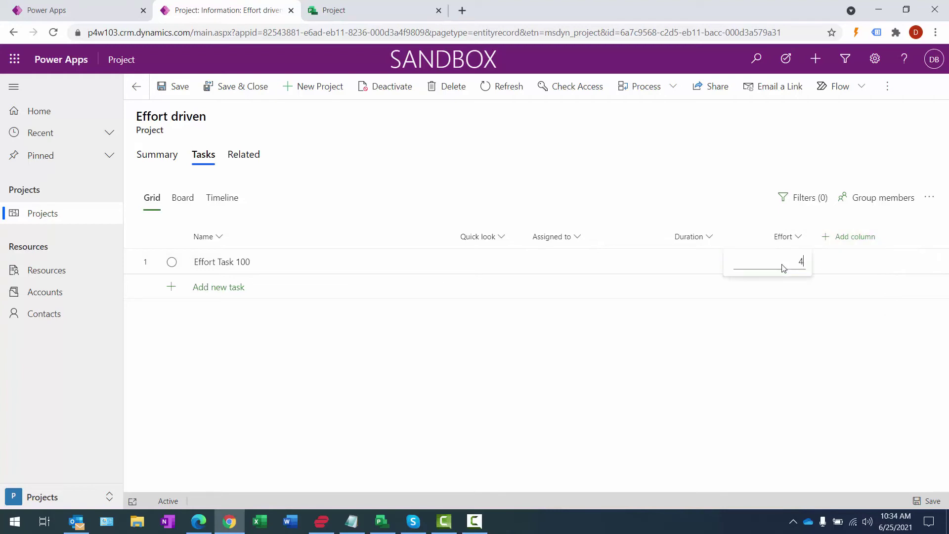
type("0")
left_click(399, 262)
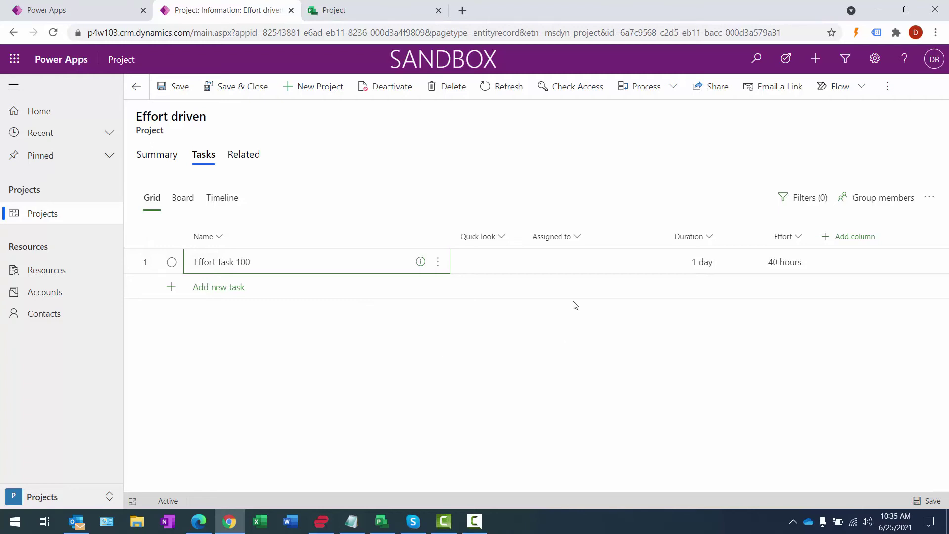
Assign the first available team resource to Effort Task 100.
left_click(623, 264)
left_click(622, 263)
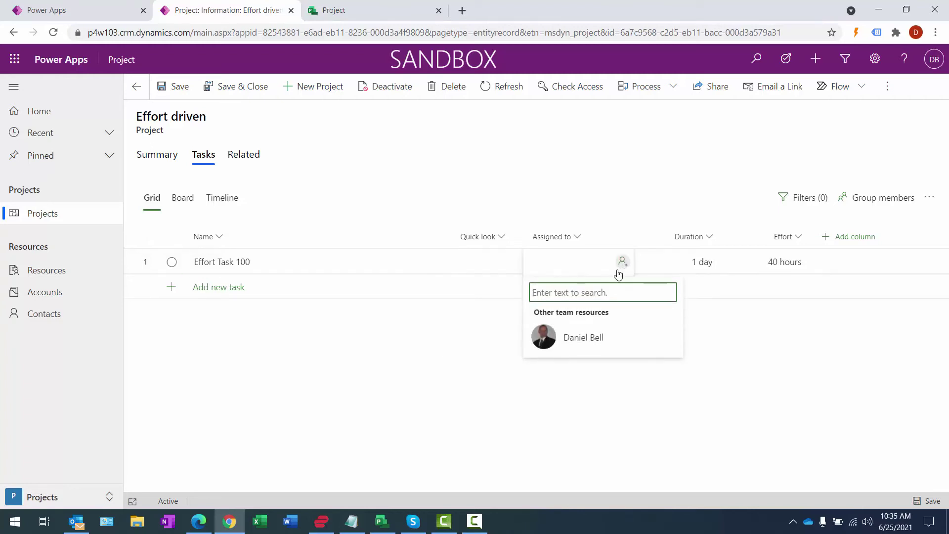
left_click(592, 337)
left_click(737, 345)
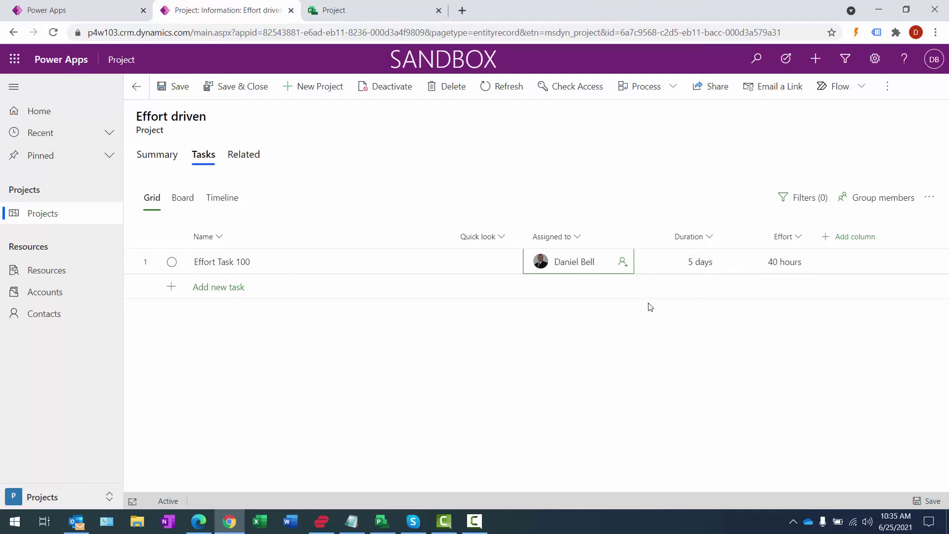
Search for a second person and Create and assign them, so the task spans 2.5 days.
left_click(622, 264)
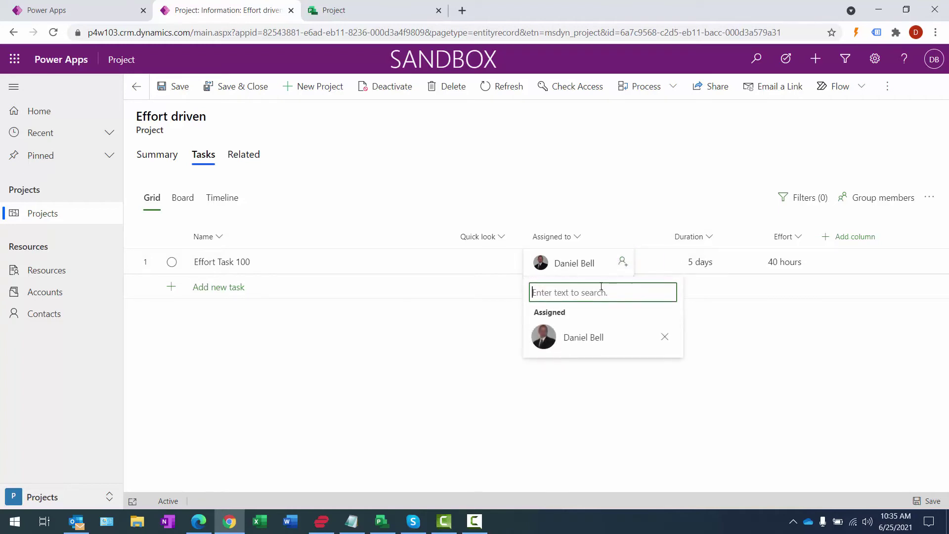
type("ama")
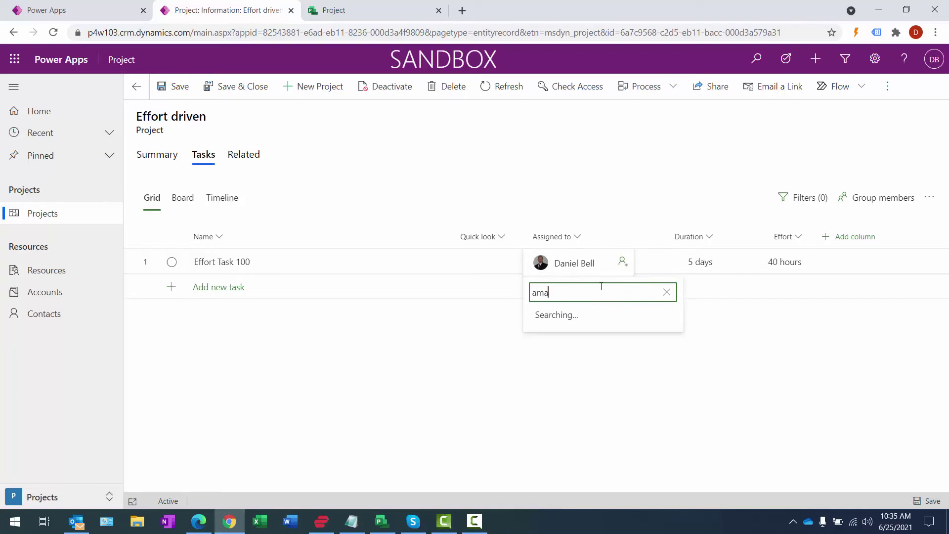
left_click(588, 340)
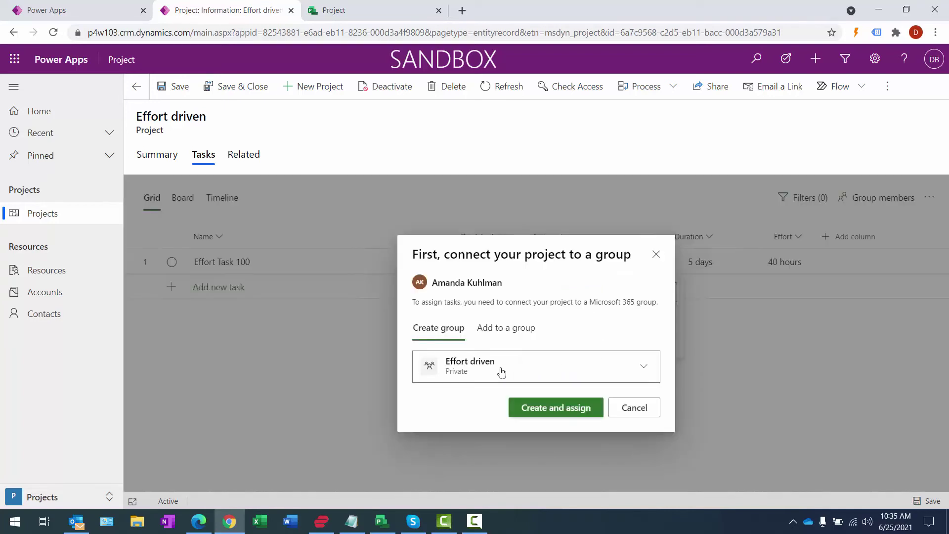
left_click(559, 410)
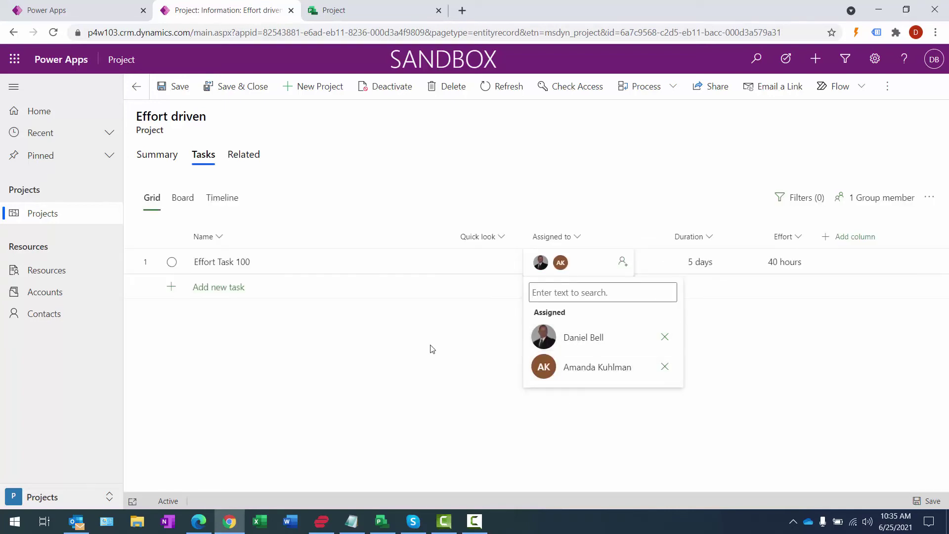
left_click(432, 349)
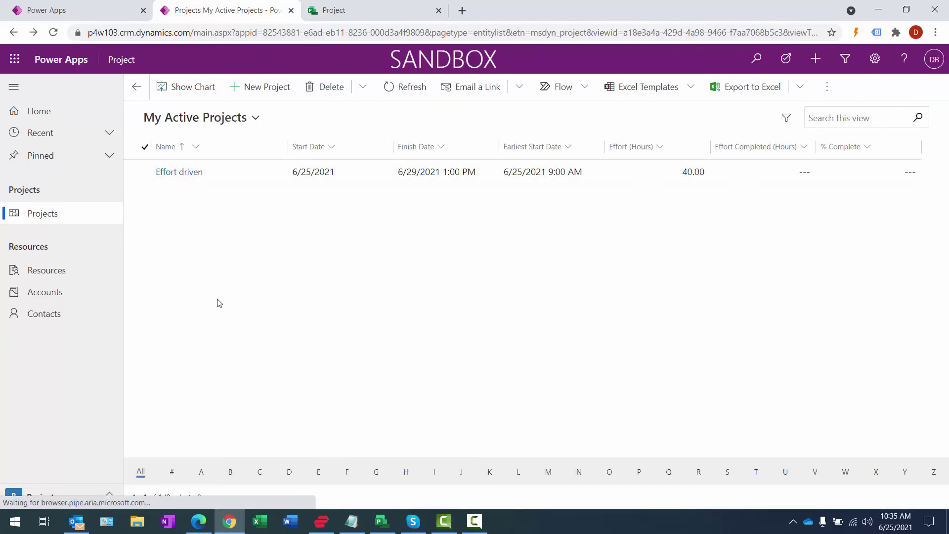
Create and save a project named 'Duration Driven' and open its task grid.
left_click(245, 87)
left_click(269, 199)
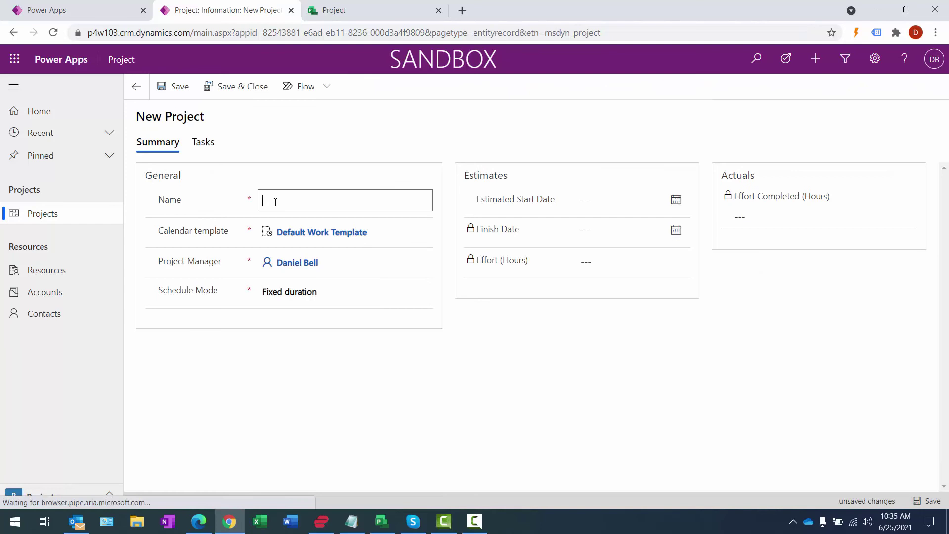
type("D")
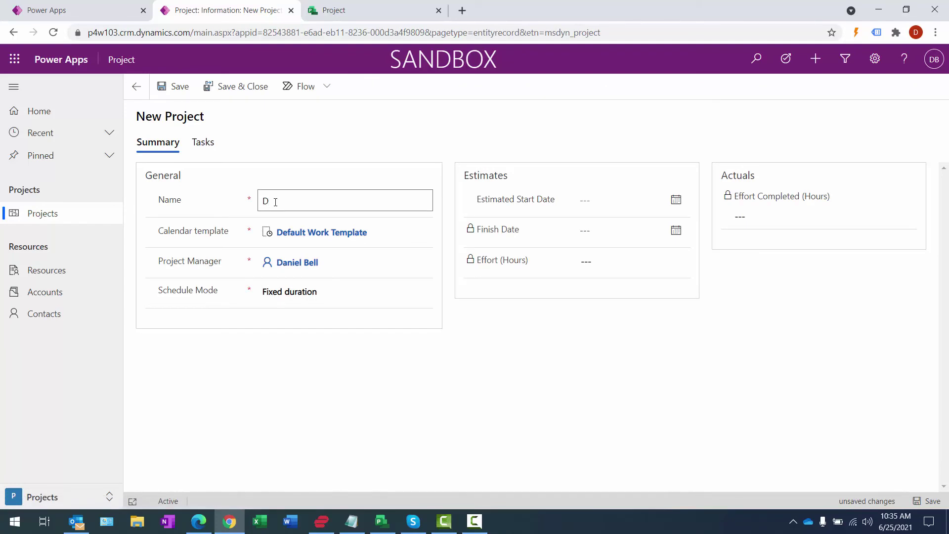
type("yration Driven")
left_click(174, 88)
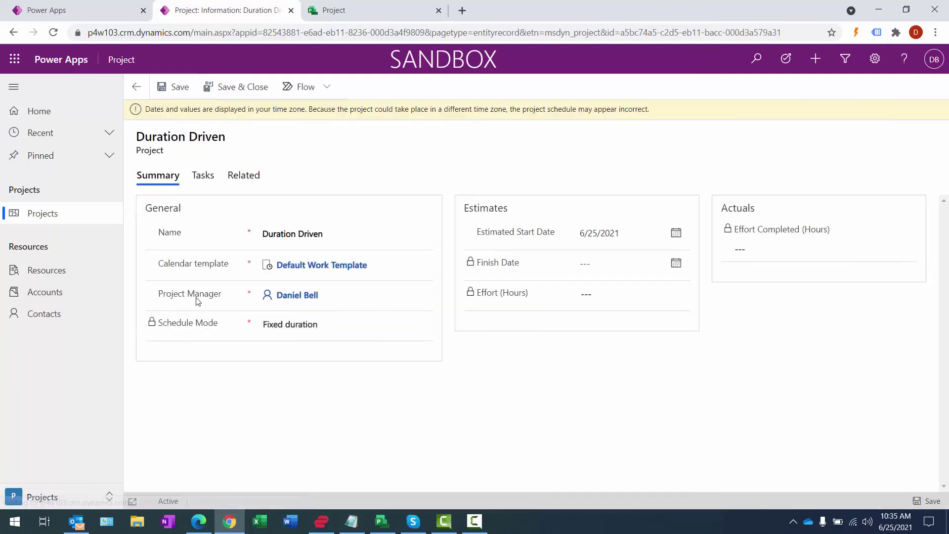
left_click(200, 178)
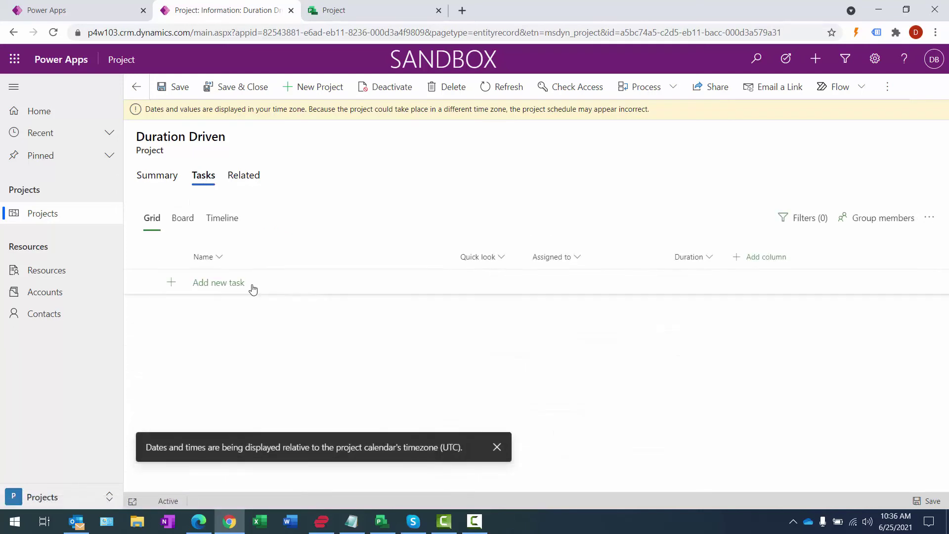
Add task 'Duration' with a 5-day duration and an Effort column in the grid.
left_click(498, 448)
left_click(223, 284)
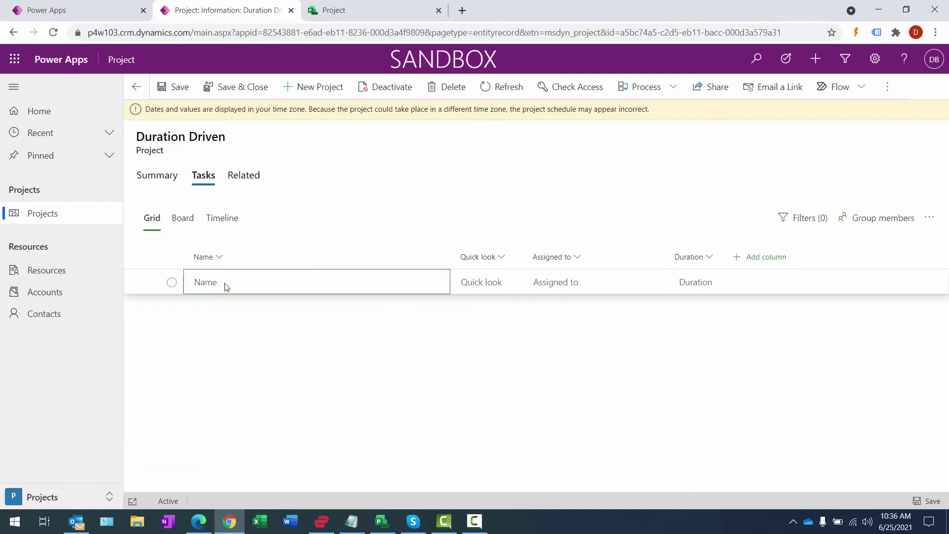
type("Duration")
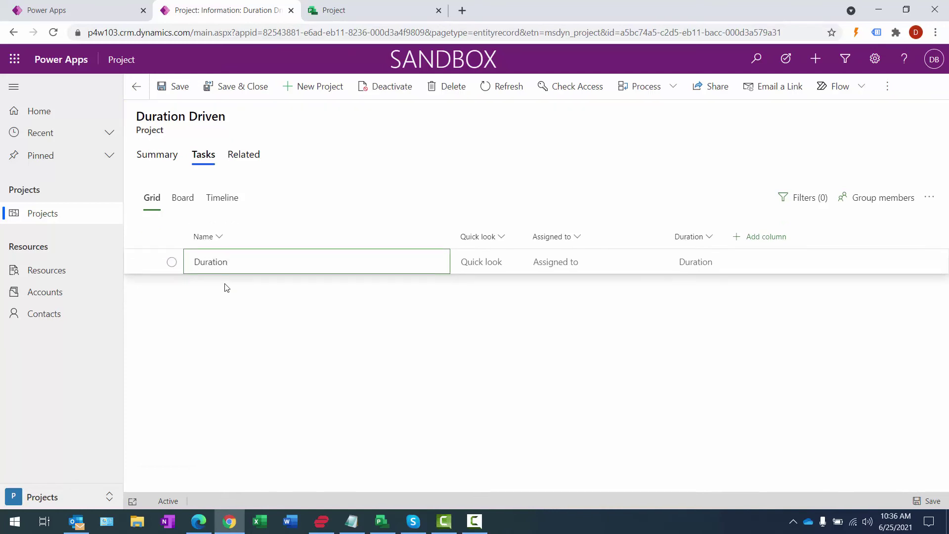
key("Tab")
key("Tab")
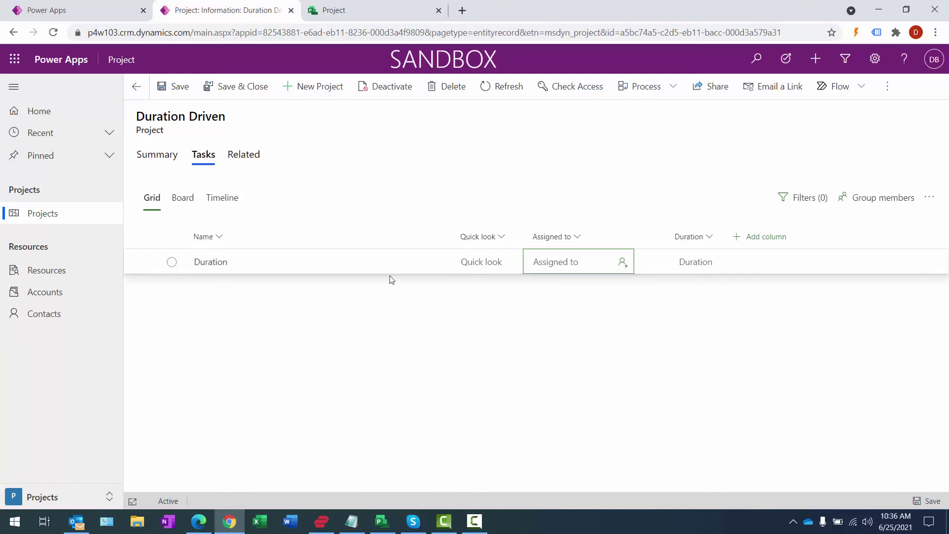
left_click(773, 236)
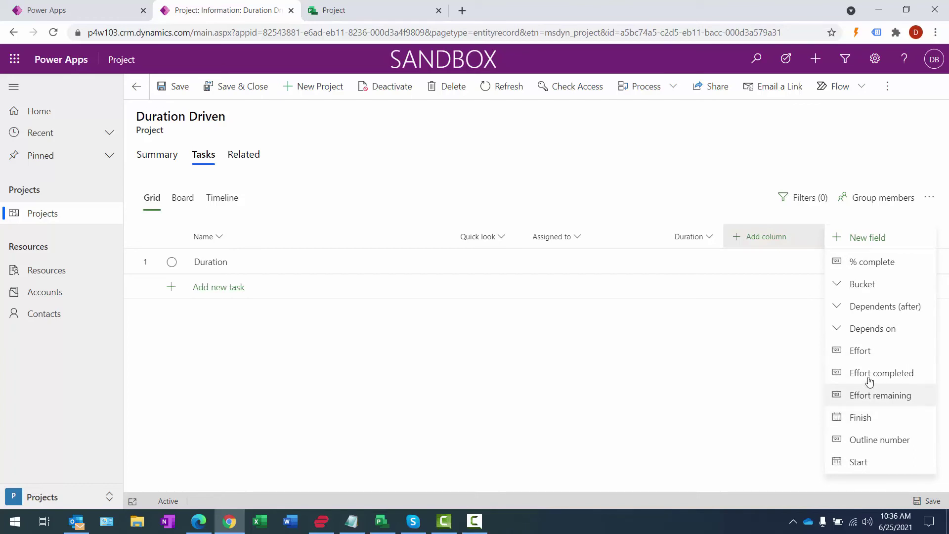
left_click(862, 350)
left_click(693, 262)
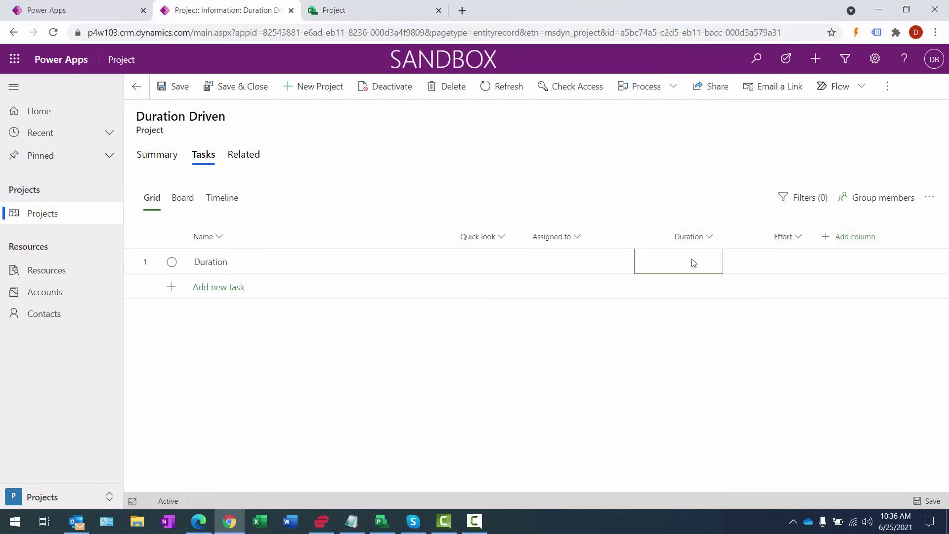
type("5")
key("Tab")
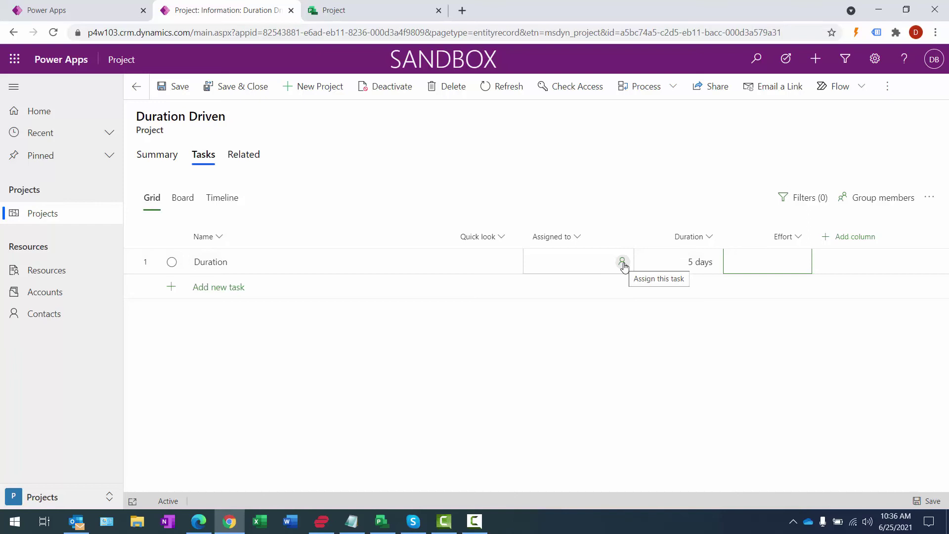
Assign the first team member to the Duration task.
left_click(622, 262)
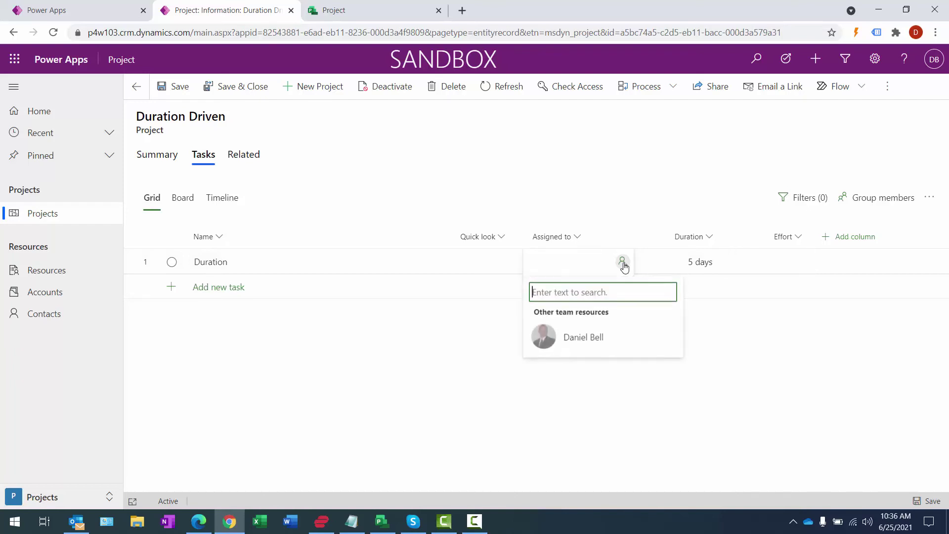
left_click(596, 341)
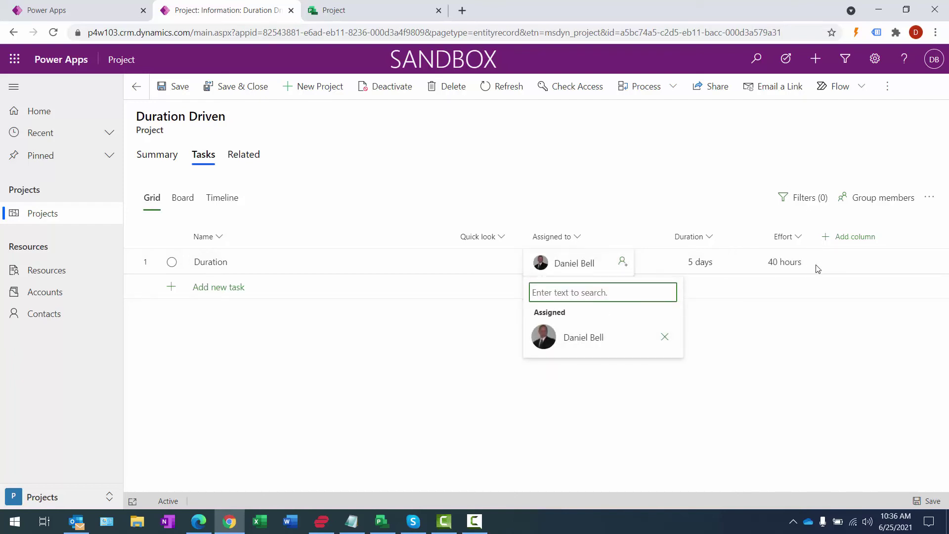
left_click(411, 267)
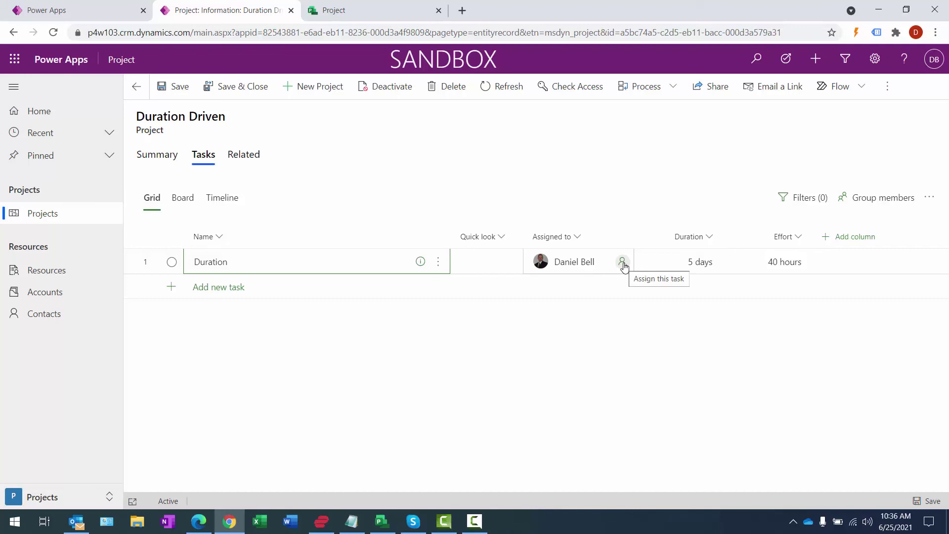
Search for and Create and assign a second person, raising effort to 80 hours over 5 days.
left_click(623, 267)
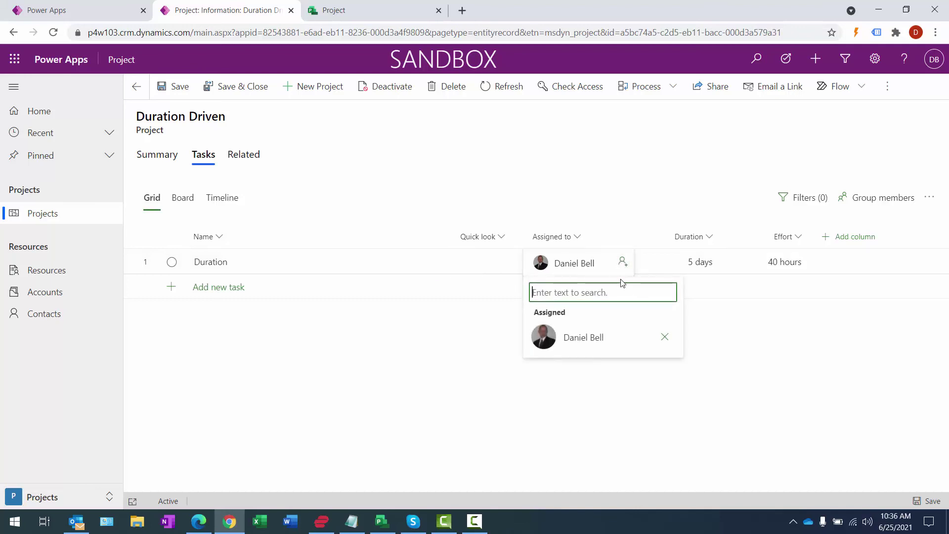
type("daniel")
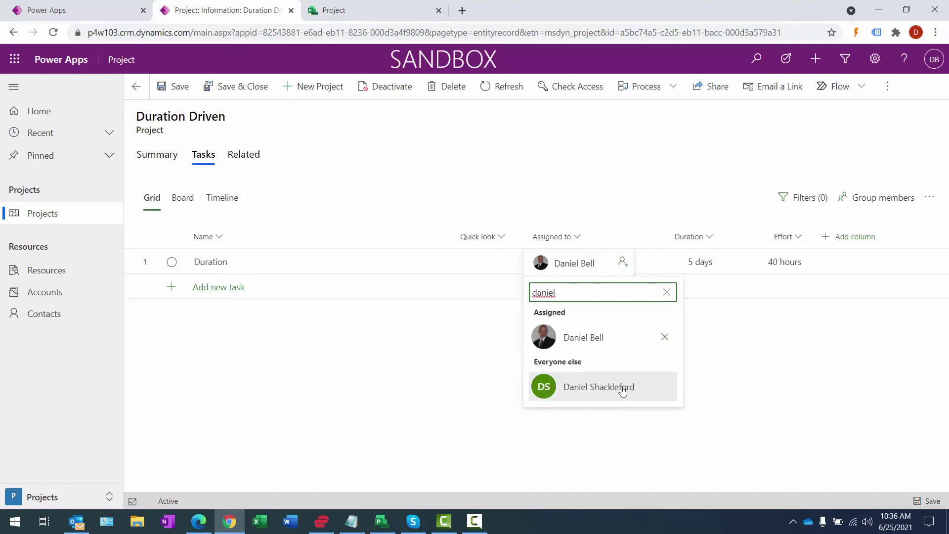
left_click(622, 387)
left_click(578, 408)
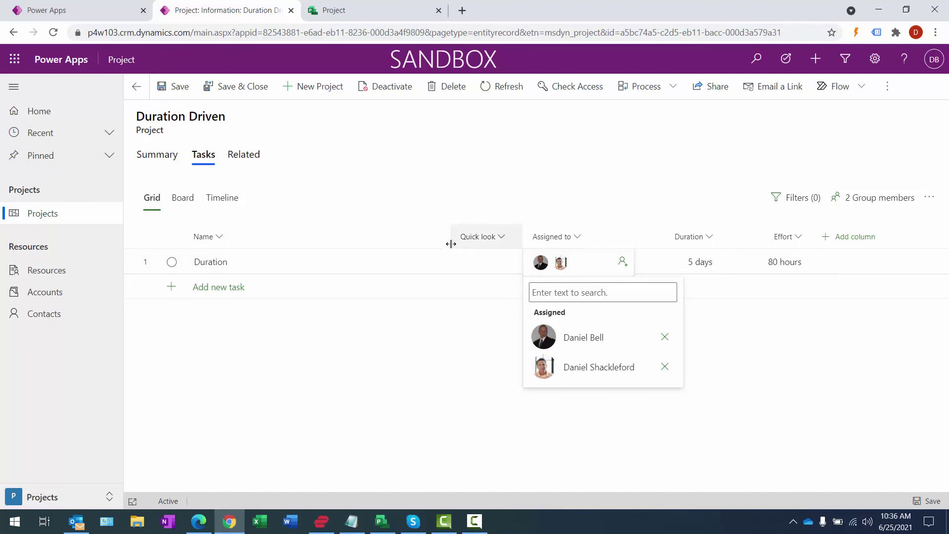
left_click(433, 258)
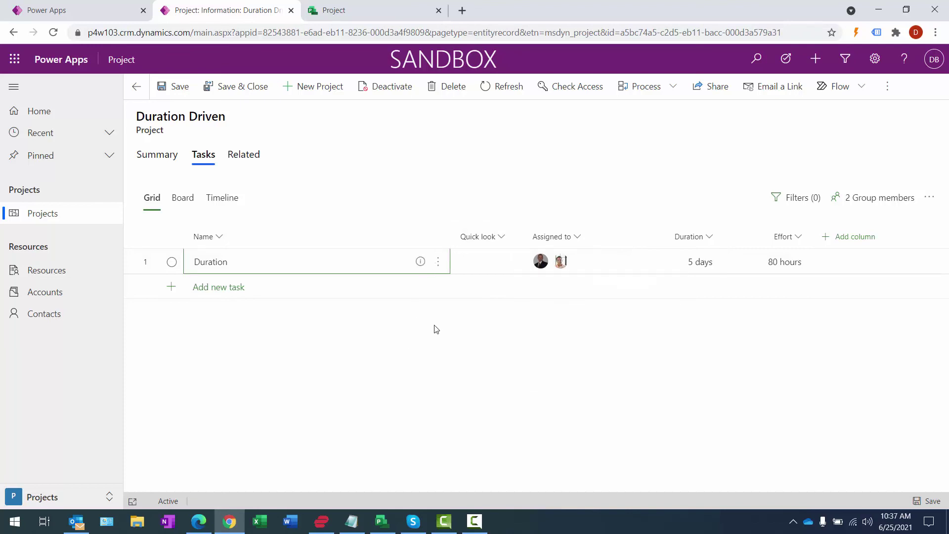